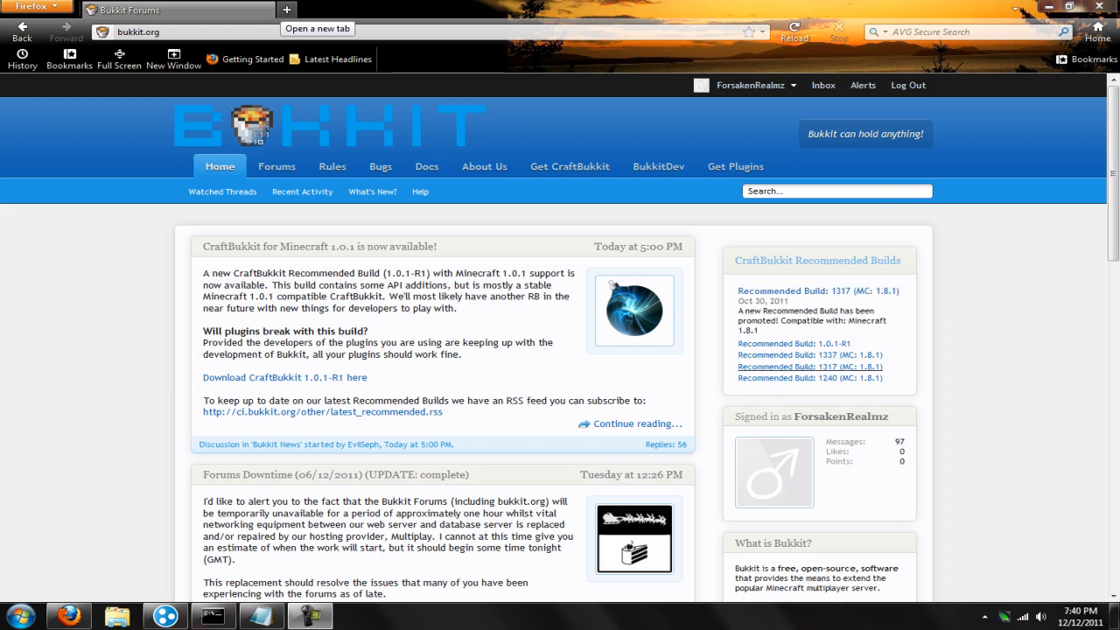
- Load the adf.ly download link for the Bukkit Stable Release archive to reach the save prompt
{"action": "left_click", "coordinate": [219, 31]}
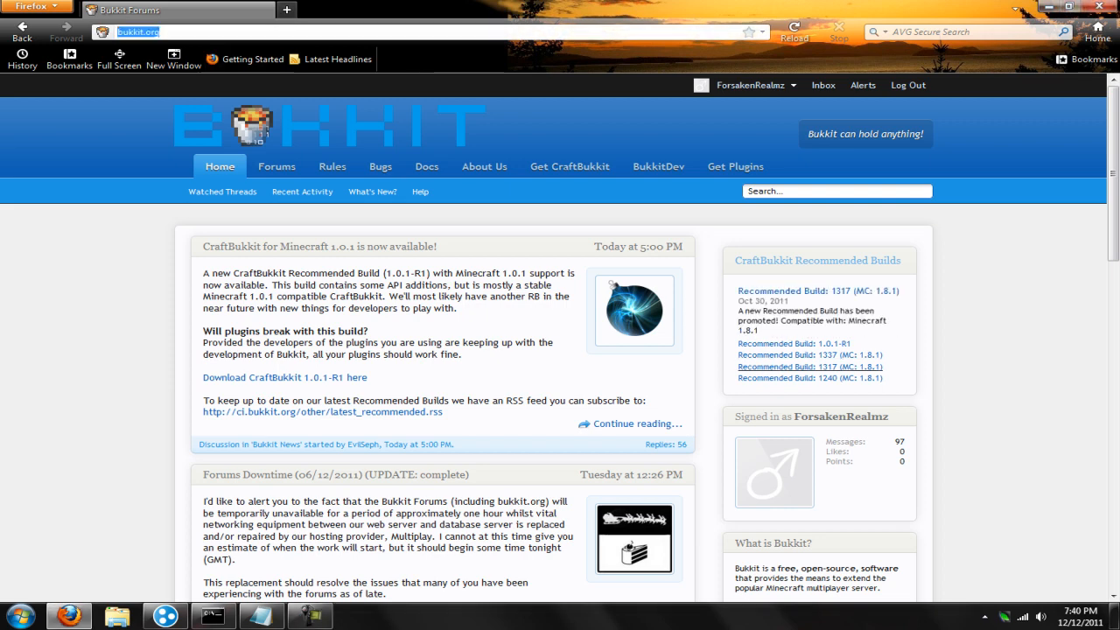
{"action": "type", "text": "adf.ly/4BqFc"}
{"action": "key", "text": "Return"}
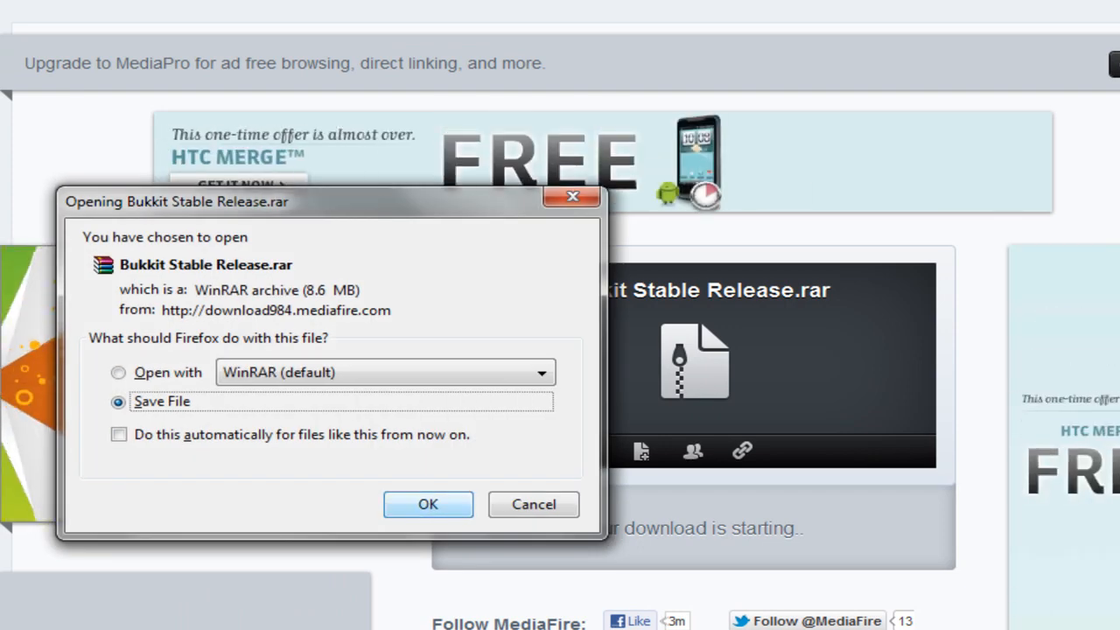
- Save Bukkit Stable Release.rar from MediaFire, hide the Downloads window, and go to bukkit.org
{"action": "key", "text": "Up"}
{"action": "key", "text": "Return"}
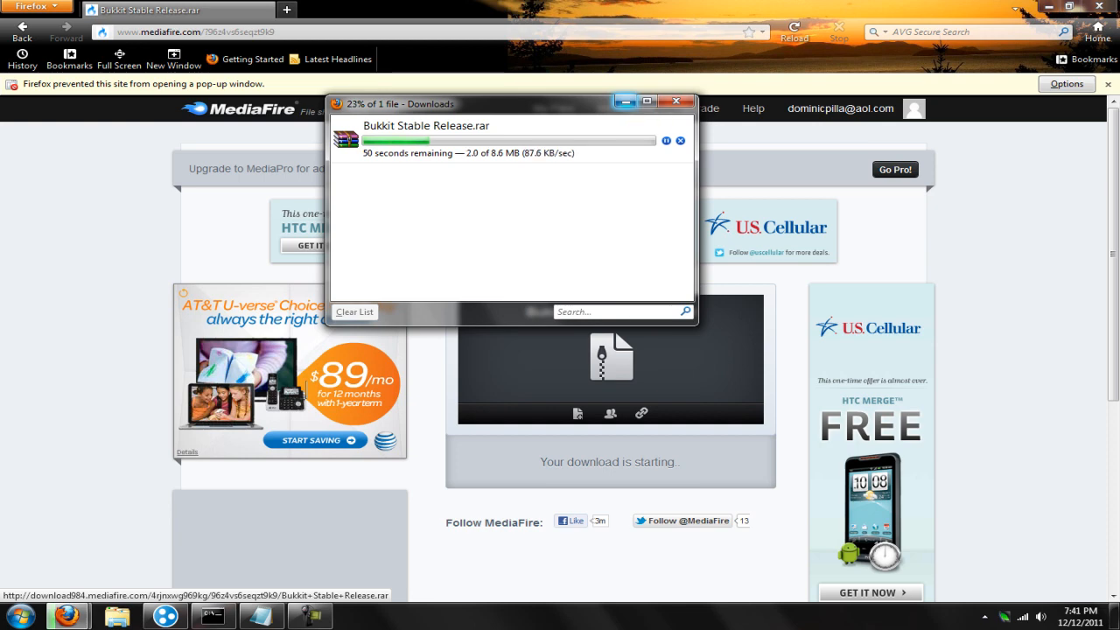
{"action": "left_click", "coordinate": [625, 102]}
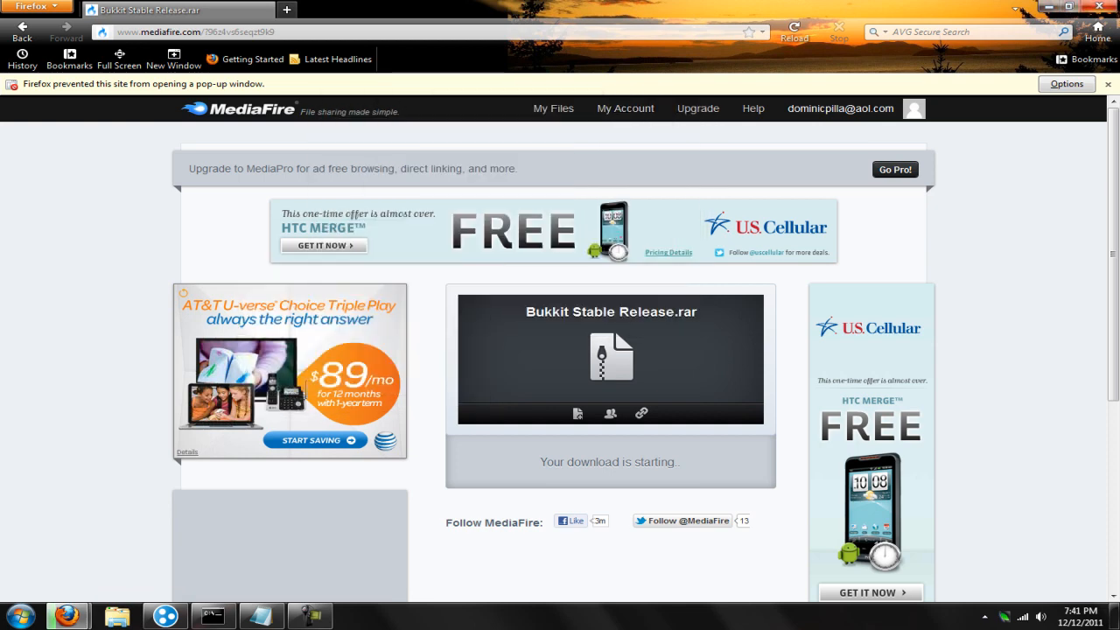
{"action": "key", "text": "ctrl+l"}
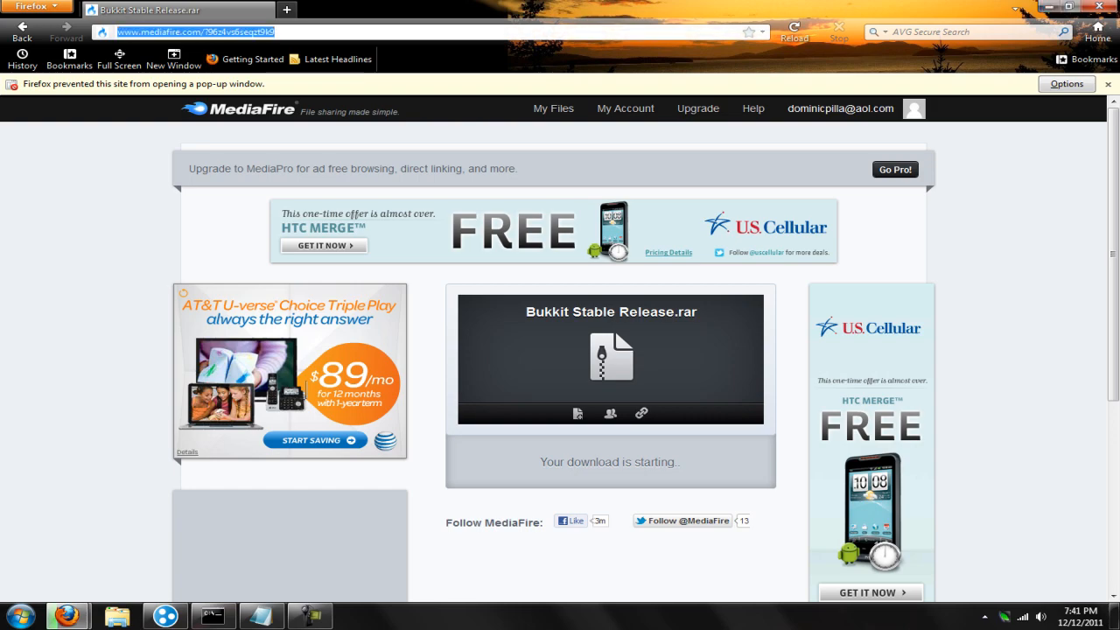
{"action": "type", "text": "bukkit.org"}
{"action": "key", "text": "Return"}
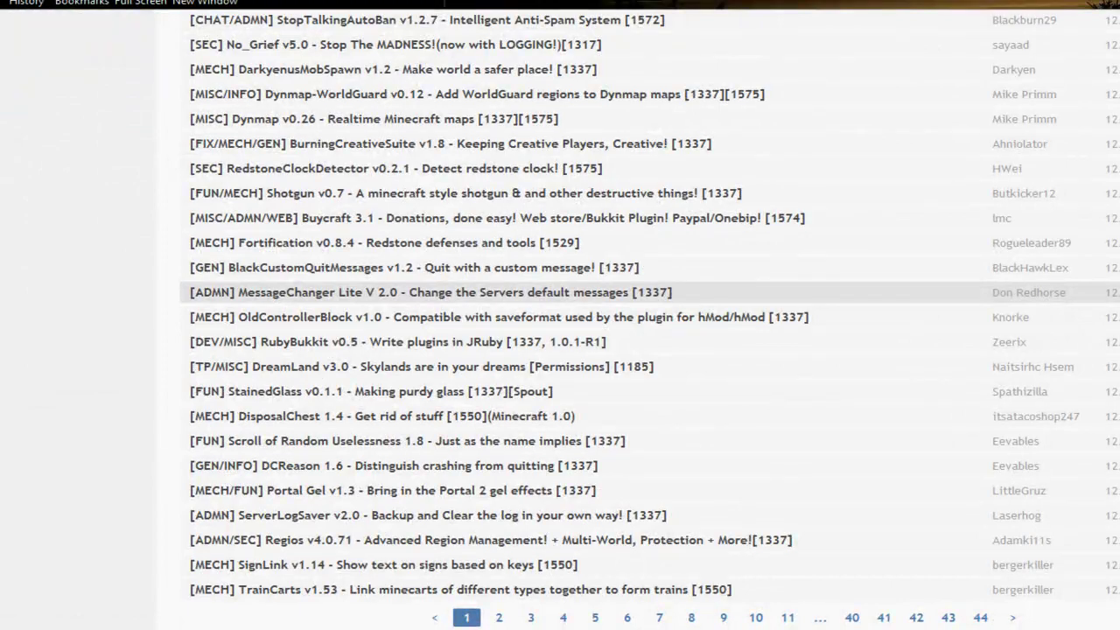
{"action": "scroll", "coordinate": [560, 315], "scroll_direction": "up", "scroll_amount": 5}
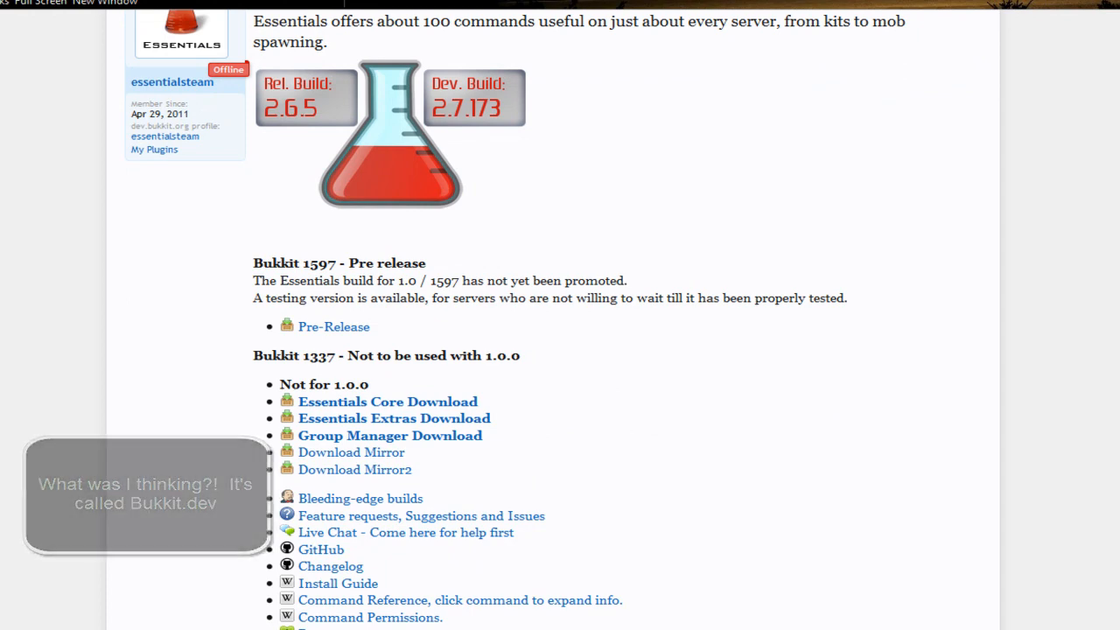
{"action": "scroll", "coordinate": [560, 315], "scroll_direction": "down", "scroll_amount": 3}
{"action": "scroll", "coordinate": [560, 315], "scroll_direction": "down", "scroll_amount": 2}
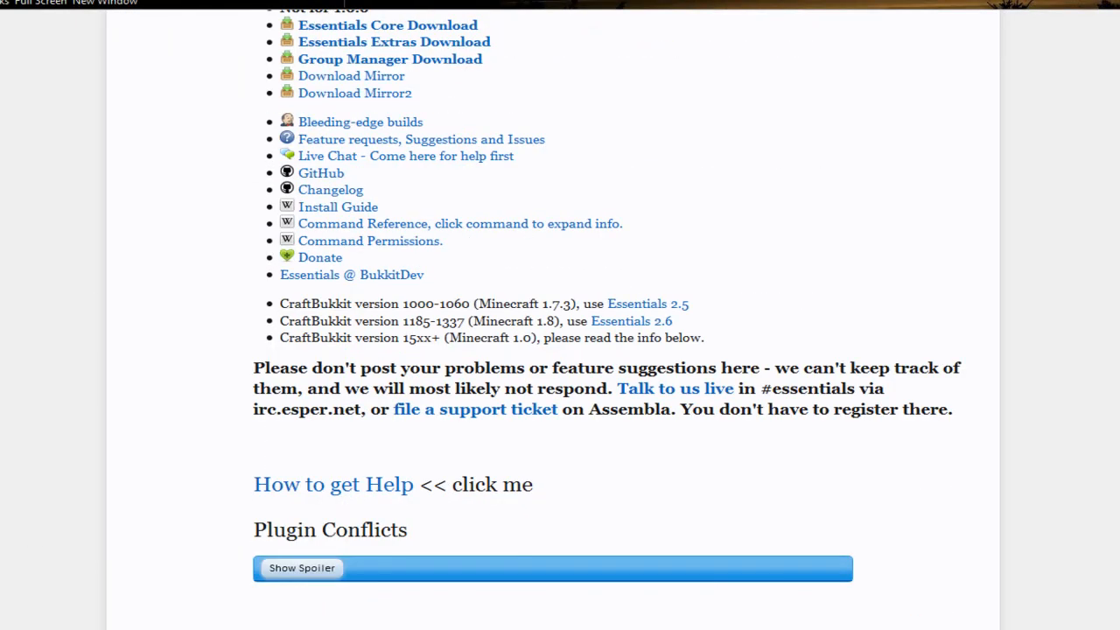
{"action": "scroll", "coordinate": [560, 315], "scroll_direction": "up", "scroll_amount": 3}
- Follow the Essentials Core download link in the Essentials plugin thread
{"action": "left_click", "coordinate": [388, 276]}
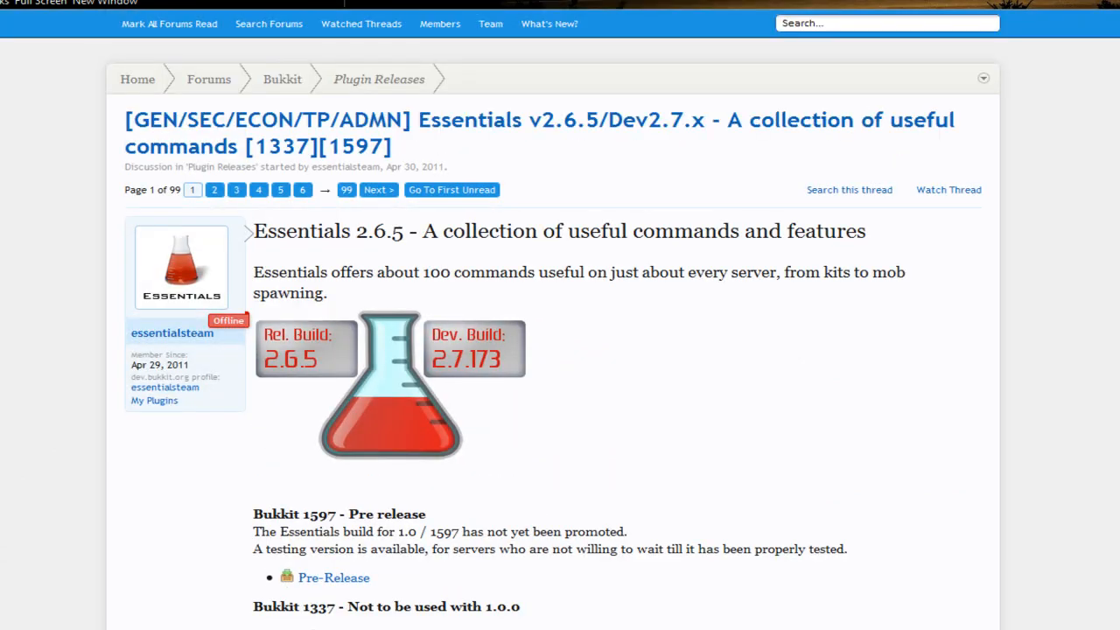
- Start the Essentials Core download (Essentials-2.6.5.zip) from the thread
{"action": "left_click", "coordinate": [393, 544]}
{"action": "key", "text": "shift+Tab"}
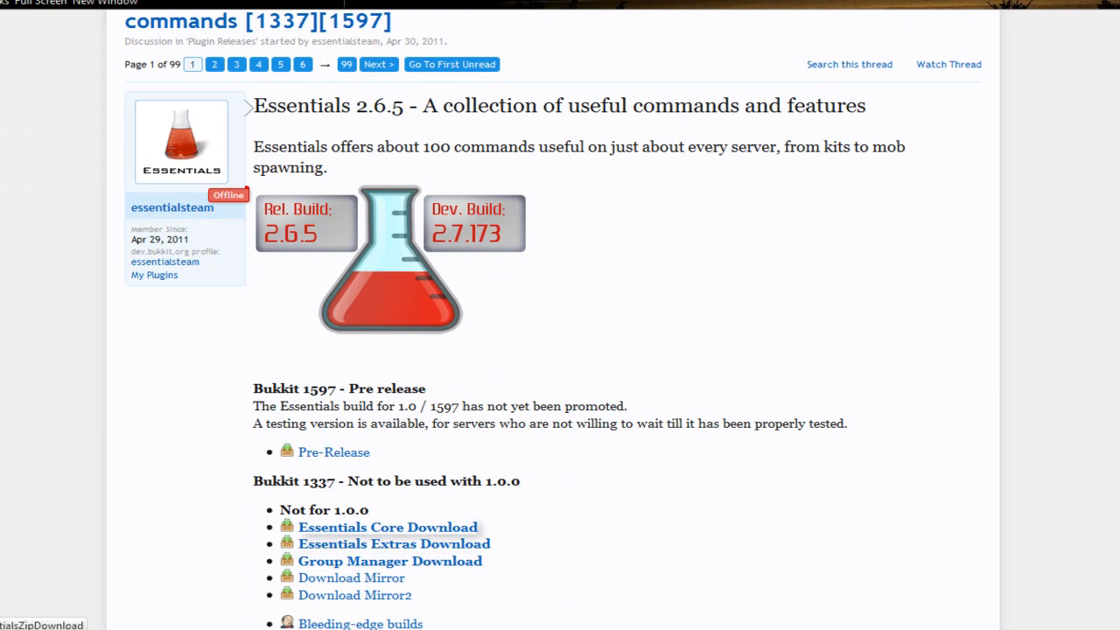
{"action": "key", "text": "Return"}
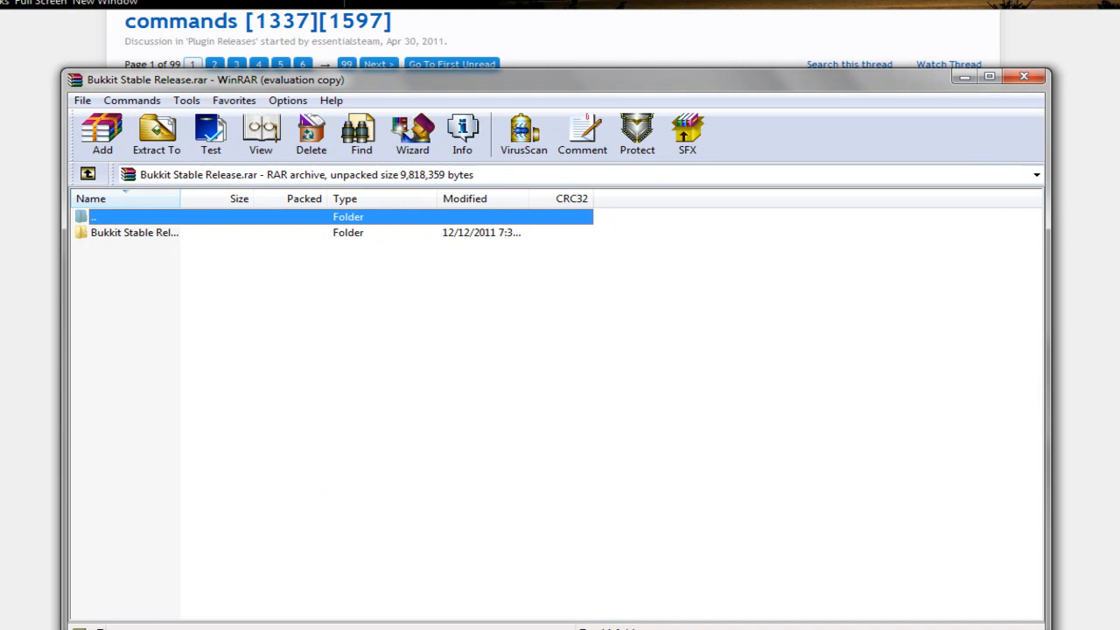
- Close the Bukkit archive in WinRAR, clear the finished downloads list, and show the desktop
{"action": "key", "text": "Escape"}
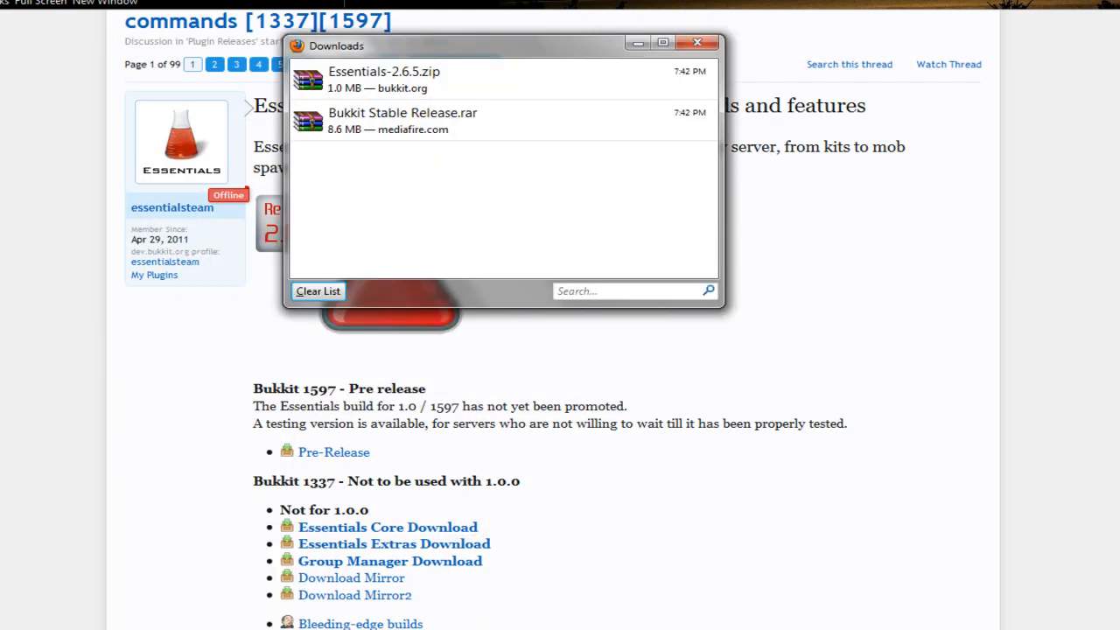
{"action": "left_click", "coordinate": [318, 291]}
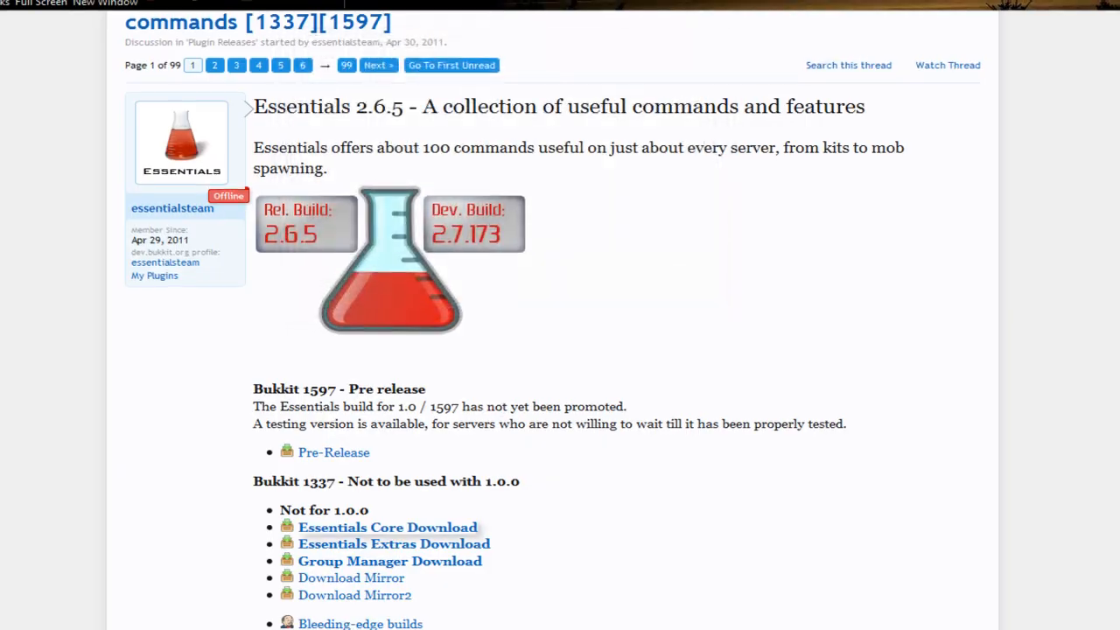
{"action": "key", "text": "super+d"}
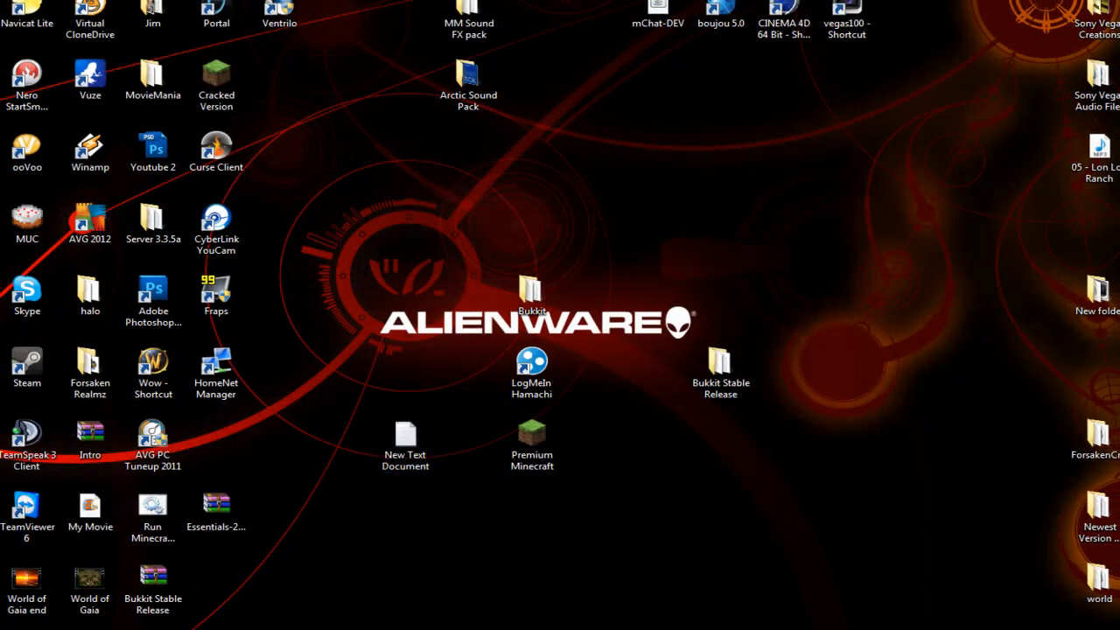
- Extract the Bukkit Stable Release folder from its archive onto the desktop and close WinRAR
{"action": "left_click", "coordinate": [217, 514]}
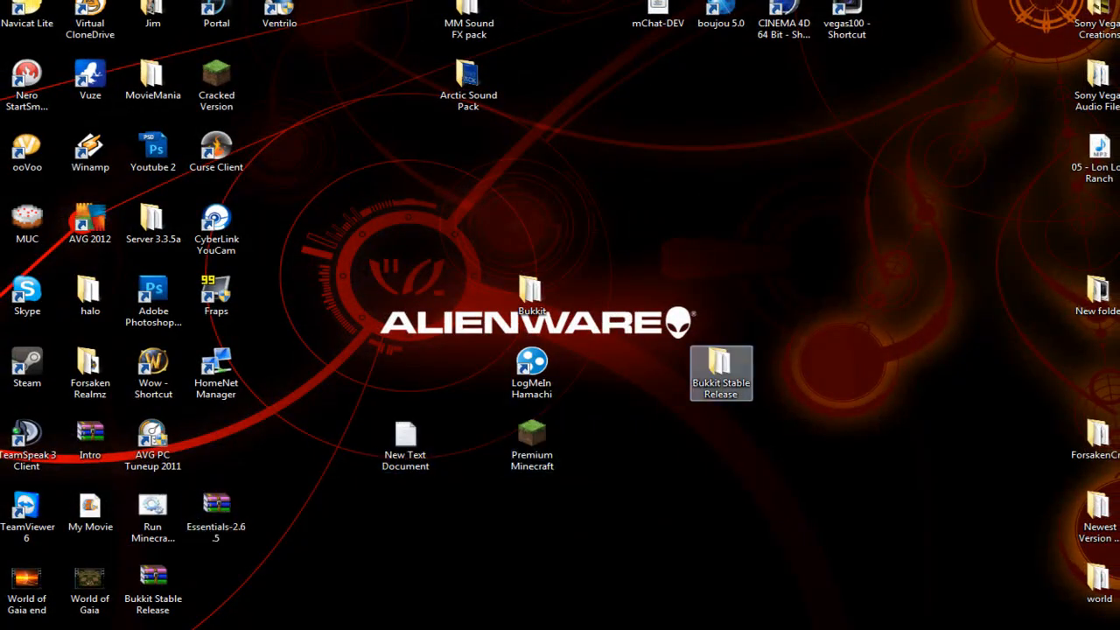
{"action": "double_click", "coordinate": [720, 373]}
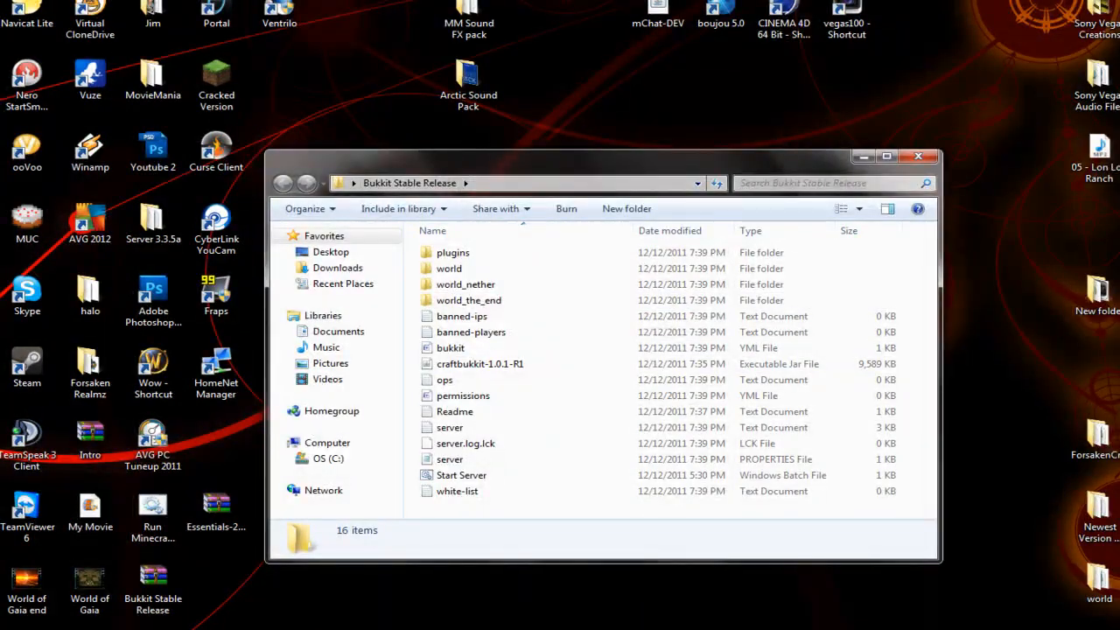
{"action": "left_click_drag", "start_coordinate": [560, 158], "coordinate": [639, 145]}
{"action": "left_click", "coordinate": [998, 144]}
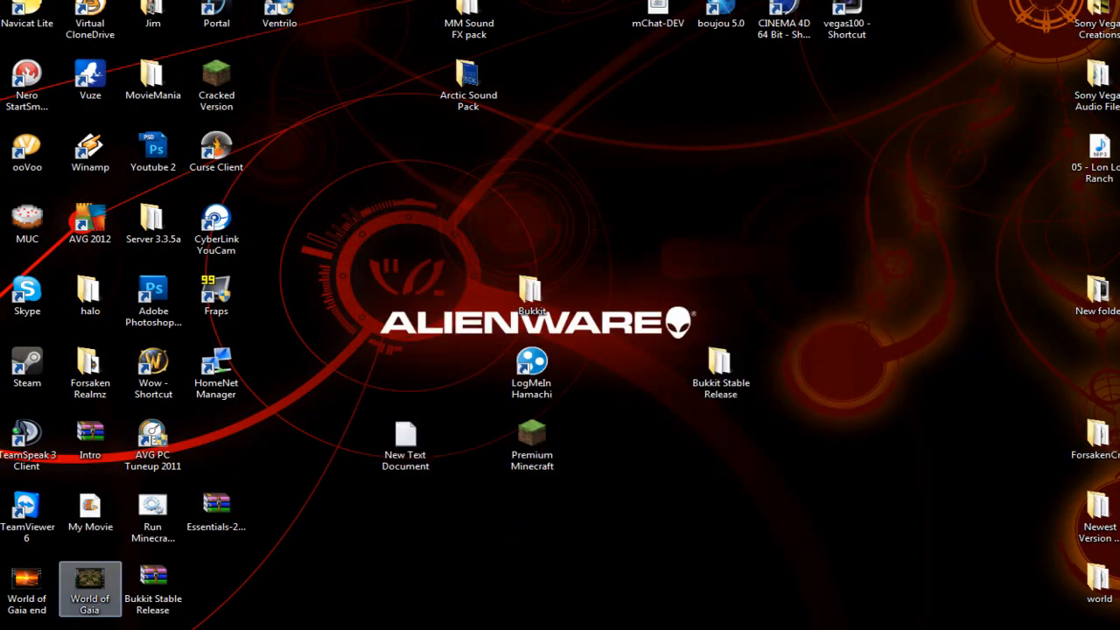
{"action": "double_click", "coordinate": [153, 591]}
{"action": "left_click", "coordinate": [127, 247]}
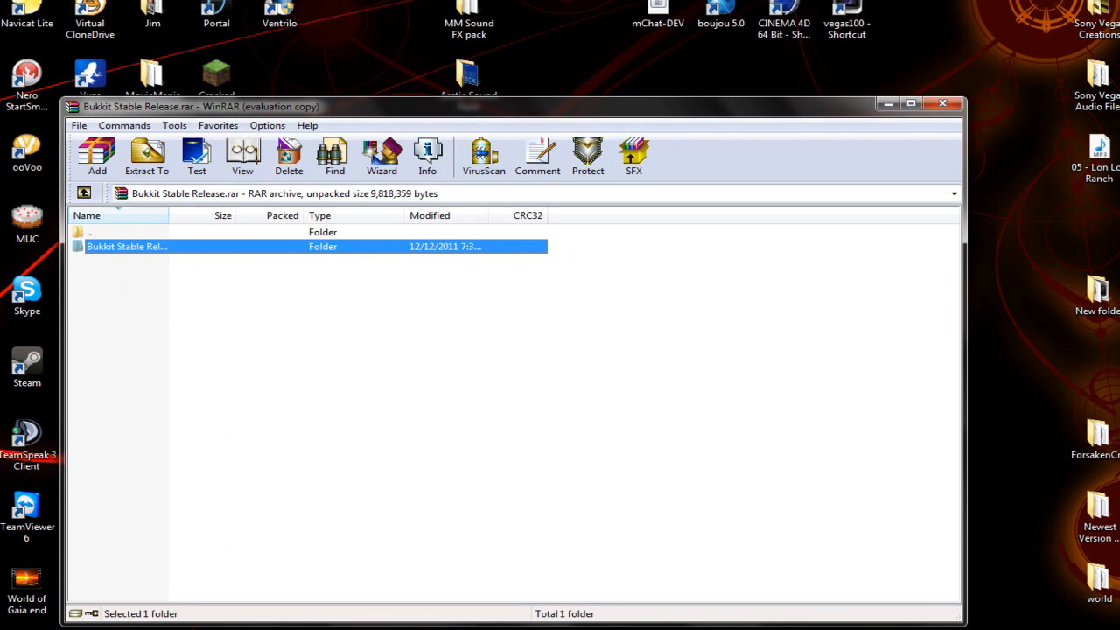
{"action": "key", "text": "Return"}
{"action": "left_click", "coordinate": [943, 104]}
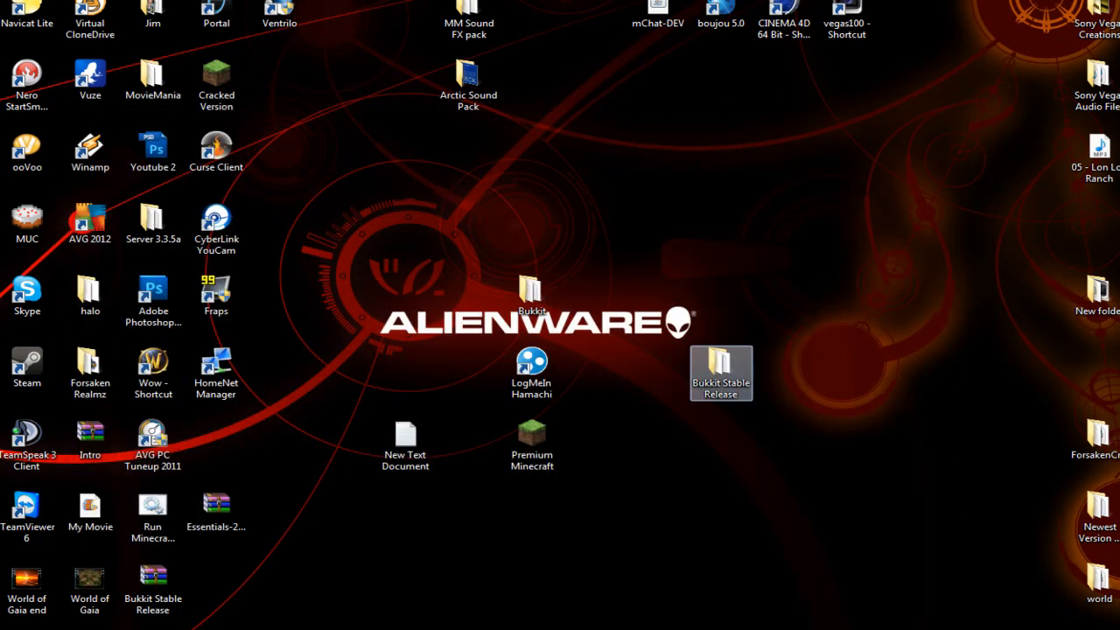
- Look over the craftbukkit-1.0.1-R1 jar, Start Server batch file and Readme in the extracted folder
{"action": "double_click", "coordinate": [722, 372]}
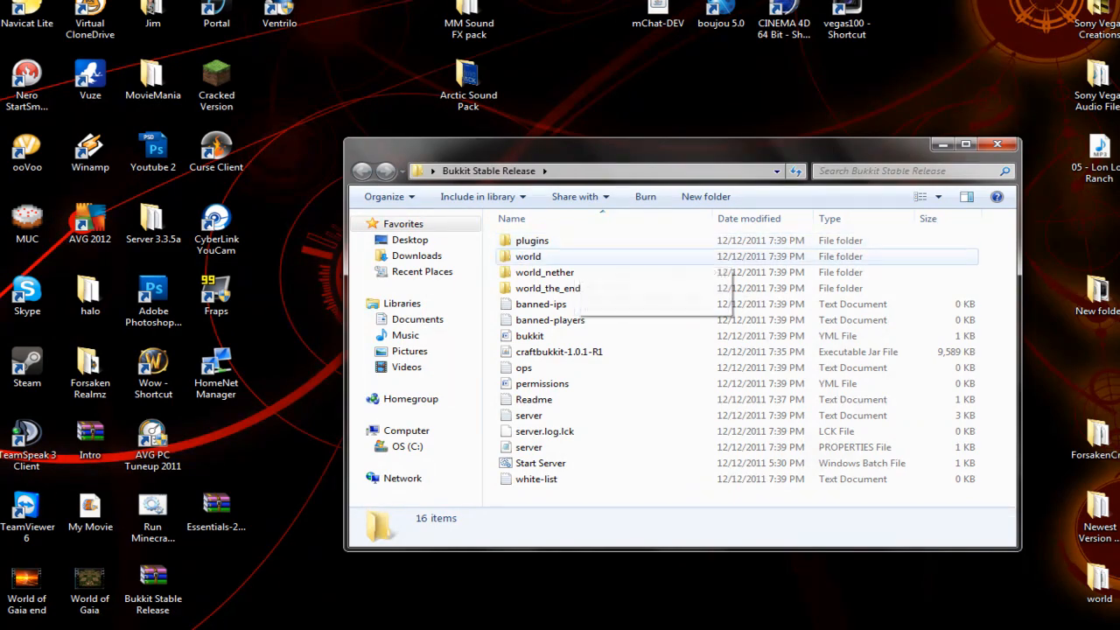
{"action": "left_click", "coordinate": [558, 351]}
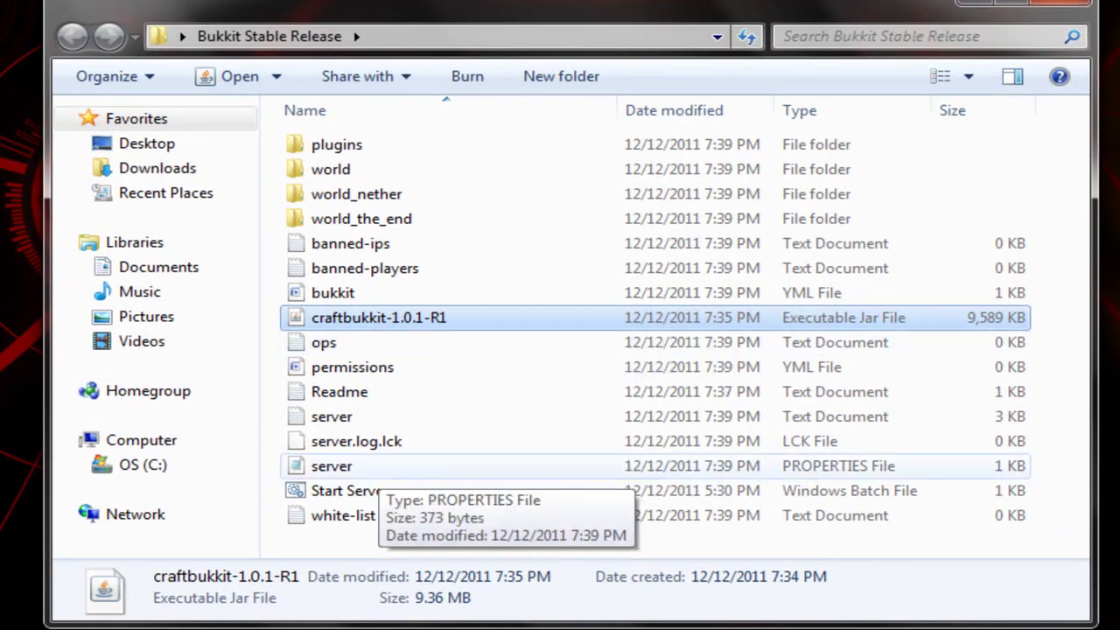
{"action": "left_click", "coordinate": [350, 491]}
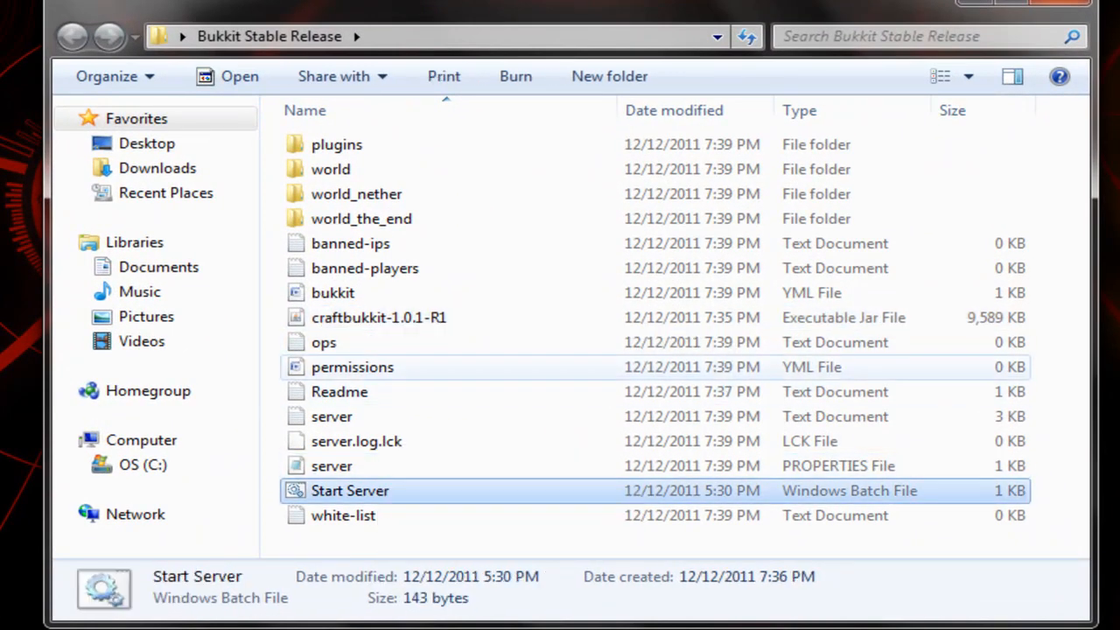
{"action": "left_click", "coordinate": [340, 392]}
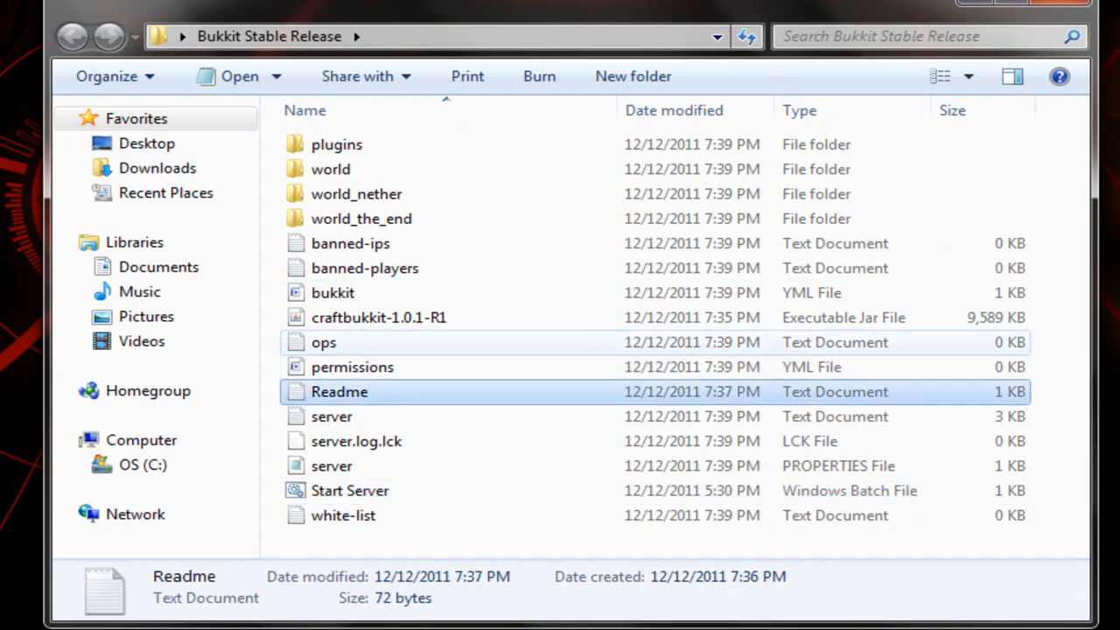
{"action": "left_click", "coordinate": [350, 490]}
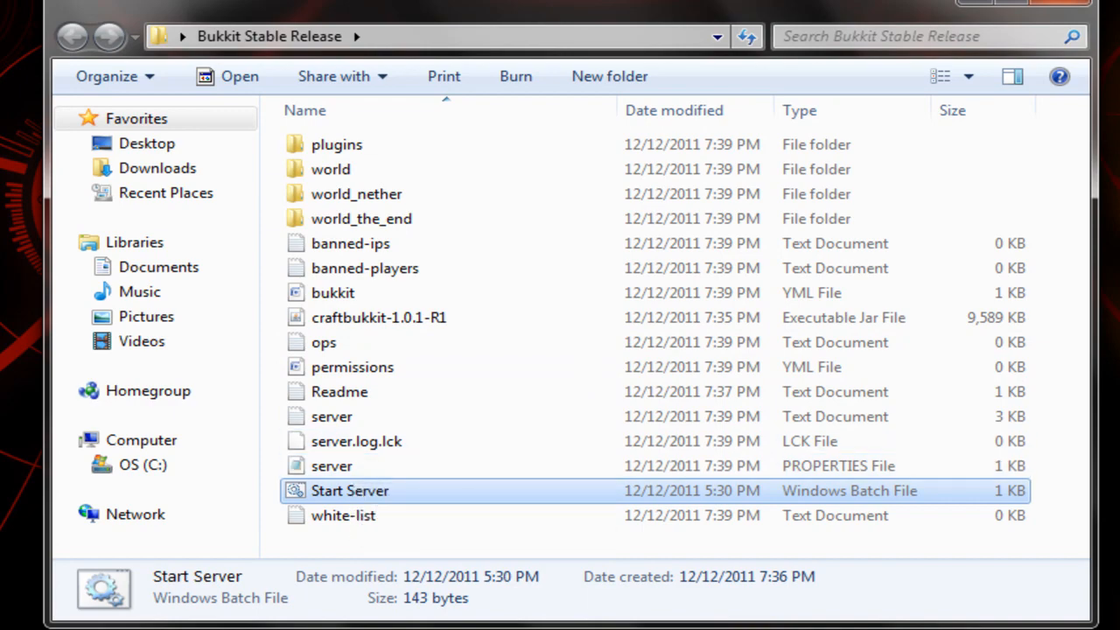
{"action": "double_click", "coordinate": [332, 466]}
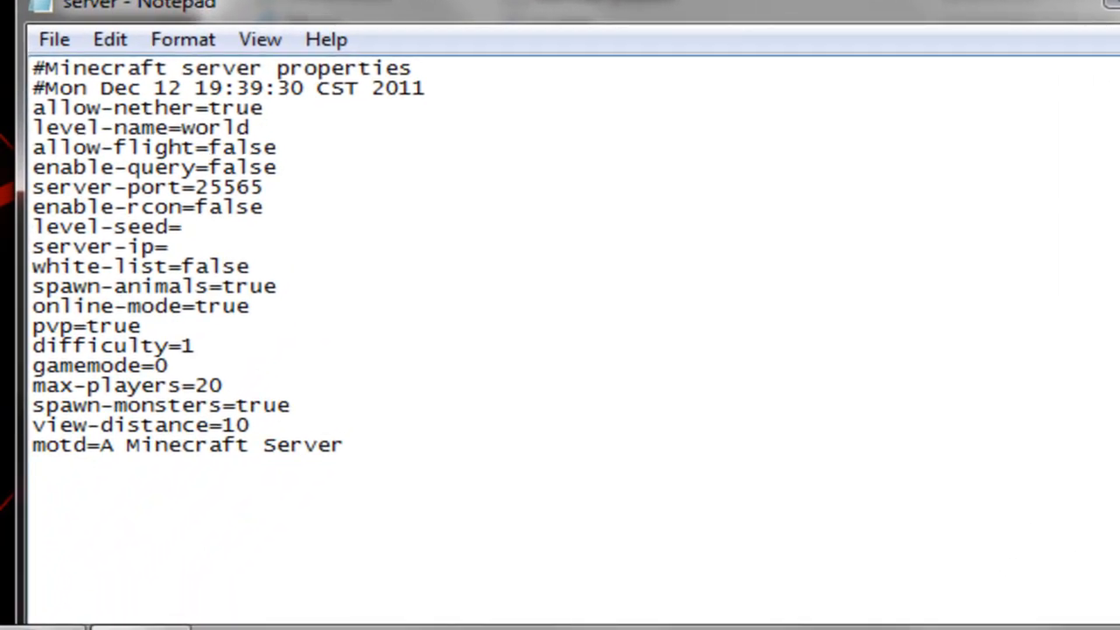
{"action": "key", "text": "BackSpace"}
{"action": "key", "text": "BackSpace"}
{"action": "key", "text": "BackSpace"}
{"action": "type", "text": "fals"}
{"action": "type", "text": "e"}
{"action": "key", "text": "Down"}
{"action": "key", "text": "Down"}
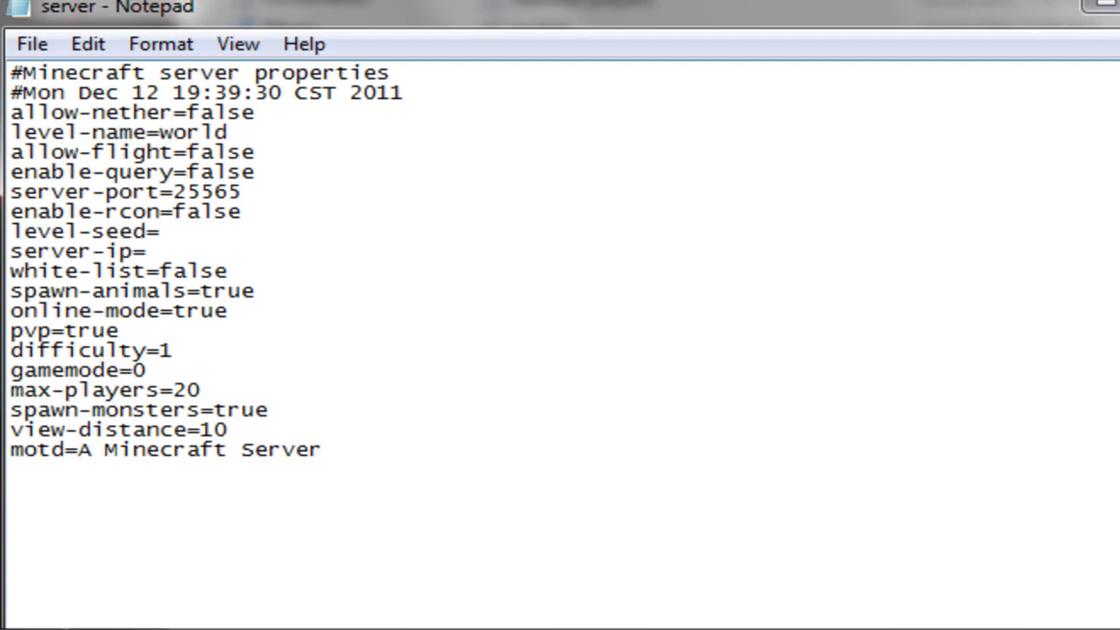
{"action": "type", "text": "8"}
{"action": "left_click_drag", "start_coordinate": [242, 211], "coordinate": [11, 211]}
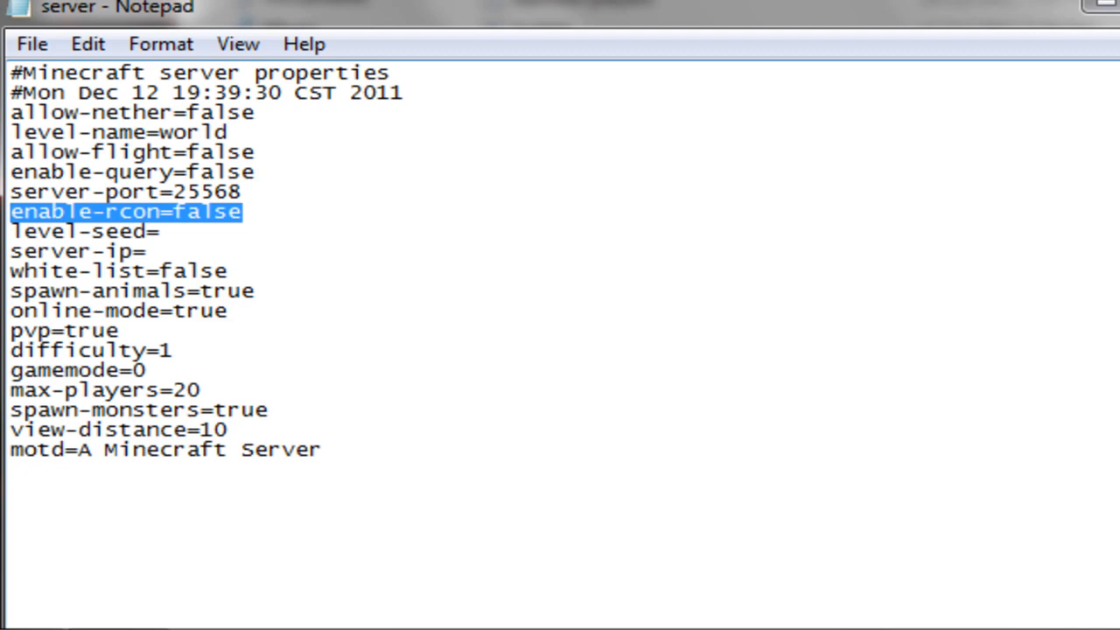
{"action": "left_click", "coordinate": [160, 231]}
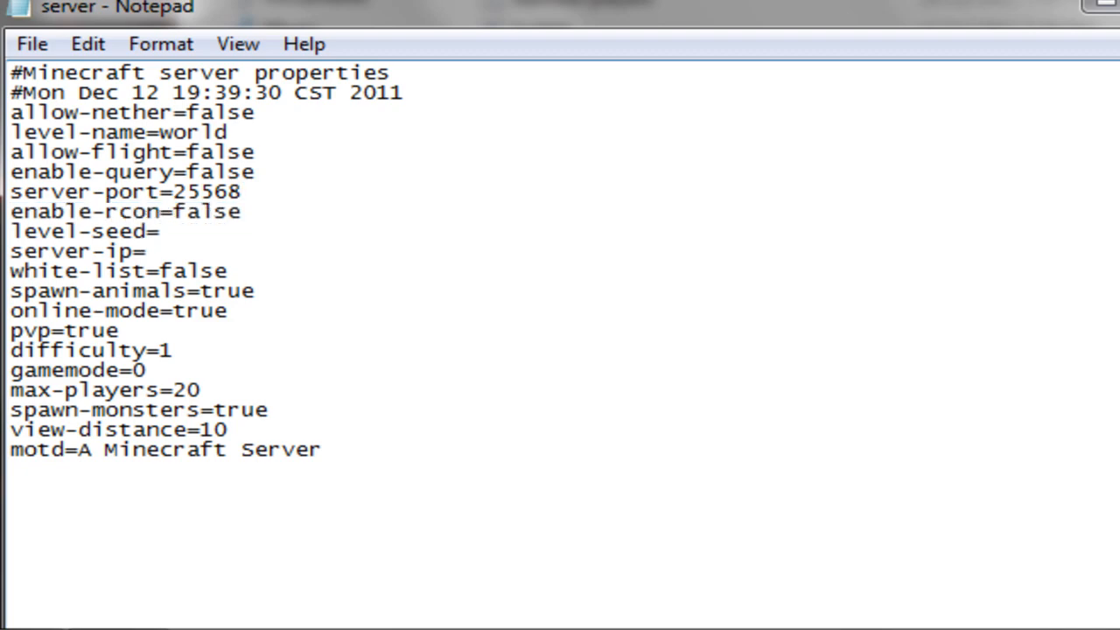
{"action": "type", "text": "5.54.135.214"}
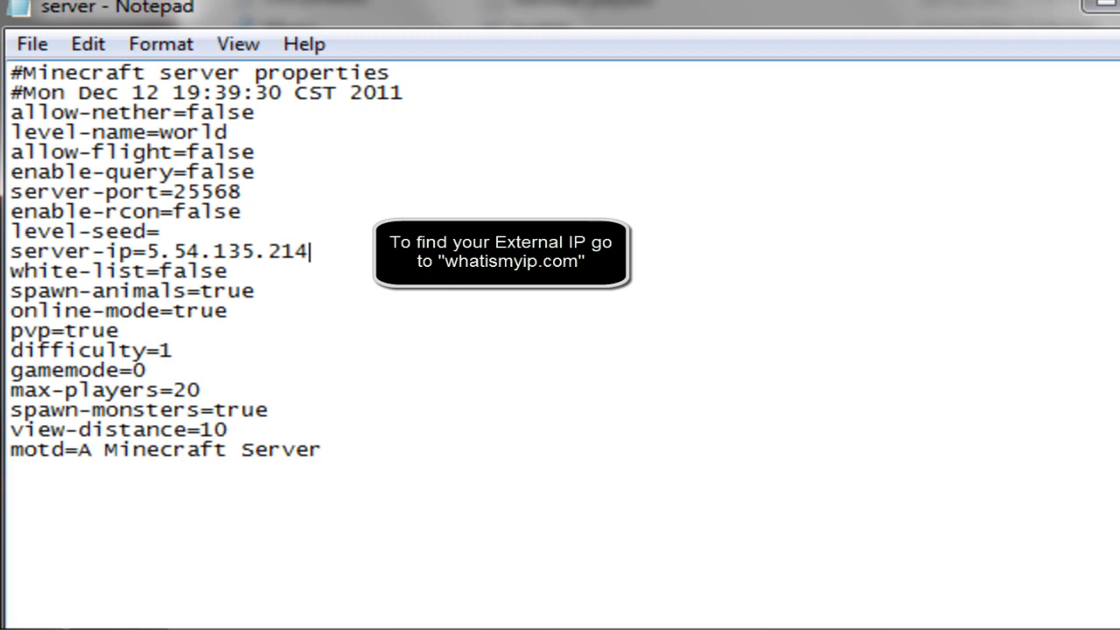
{"action": "left_click_drag", "start_coordinate": [230, 272], "coordinate": [10, 271]}
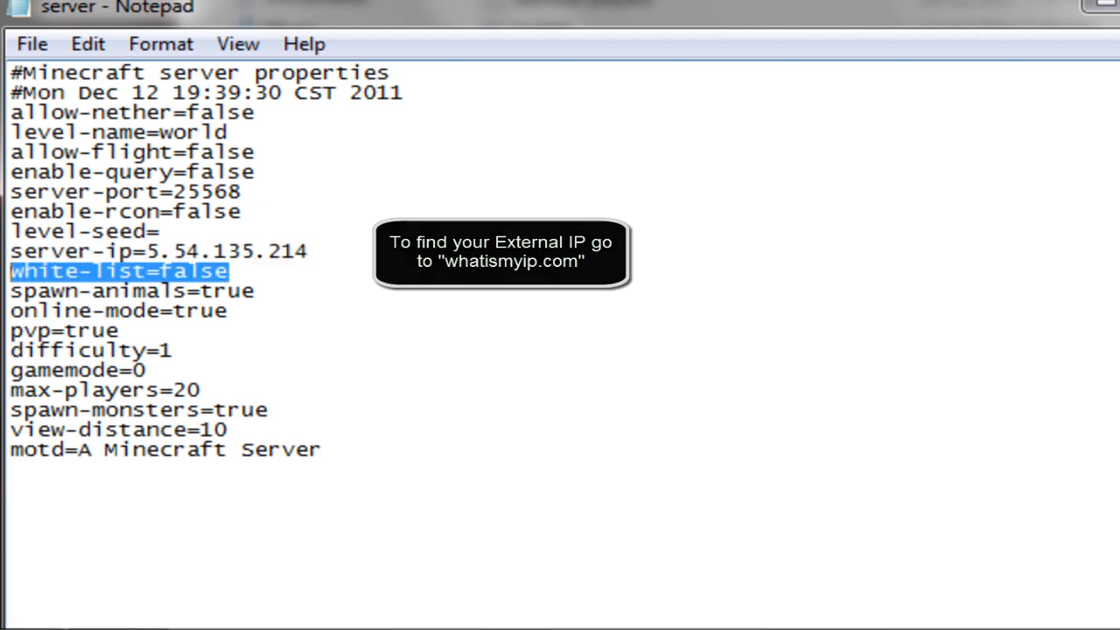
{"action": "left_click", "coordinate": [229, 271]}
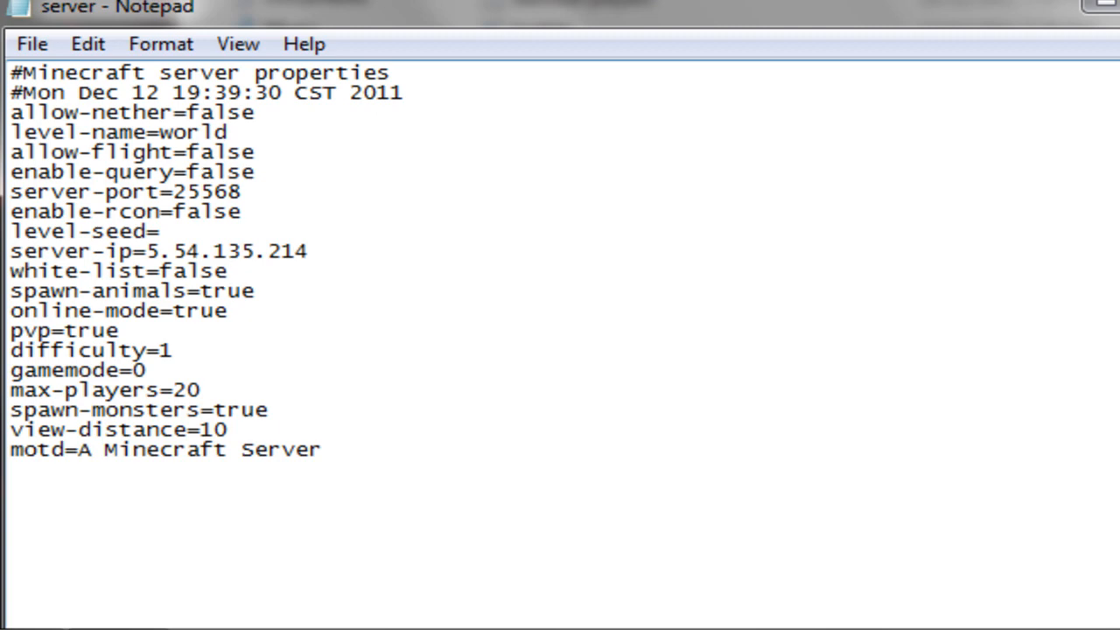
{"action": "key", "text": "shift+Home"}
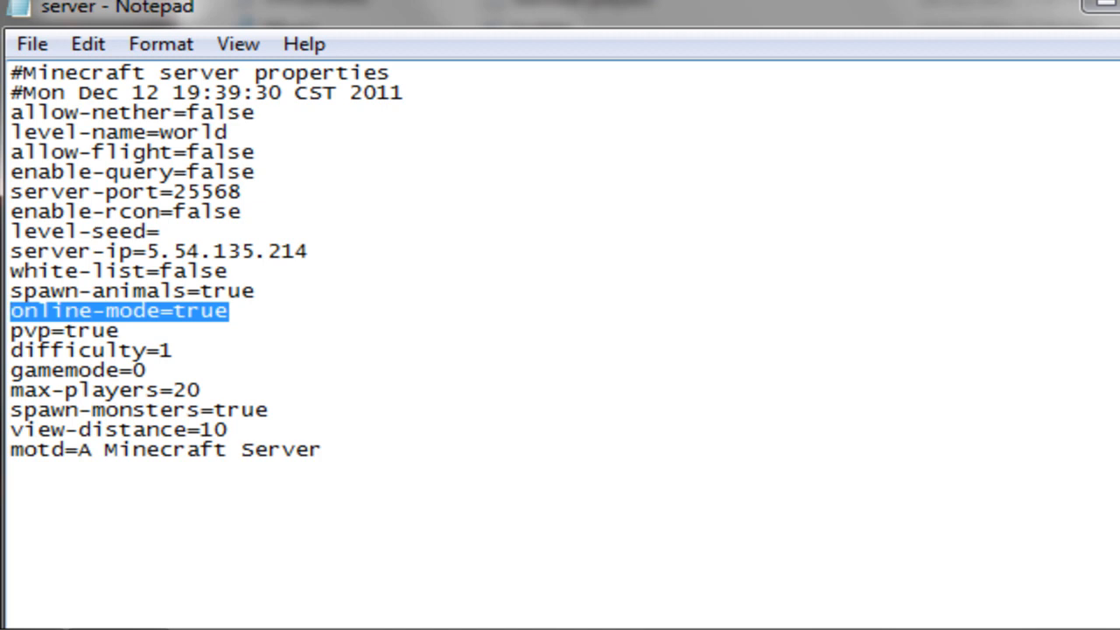
{"action": "left_click_drag", "start_coordinate": [120, 331], "coordinate": [11, 331]}
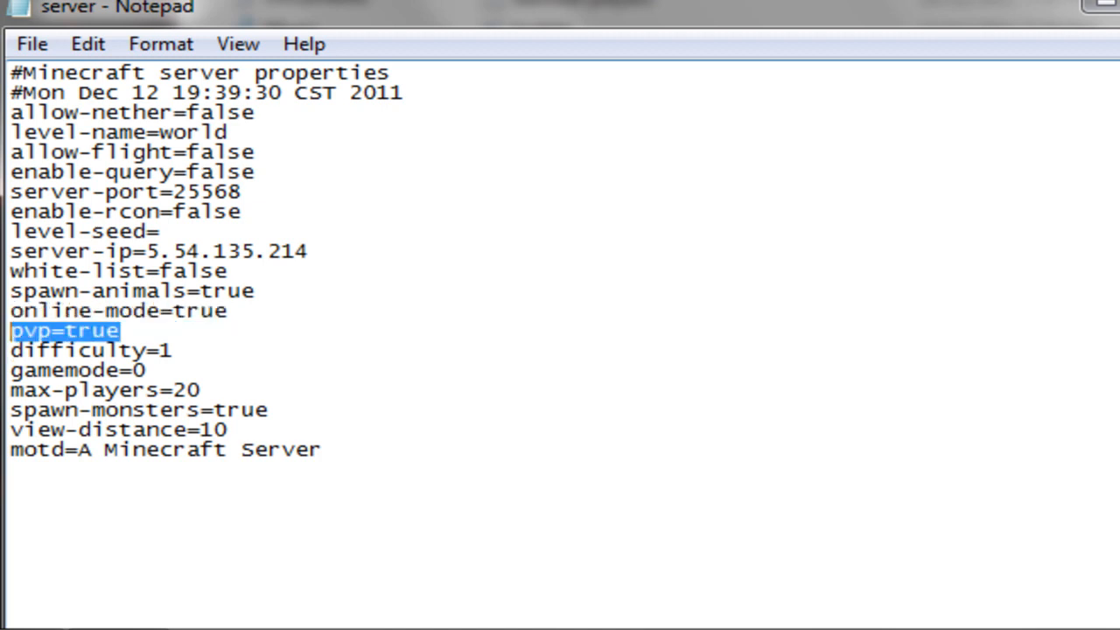
{"action": "left_click", "coordinate": [175, 350]}
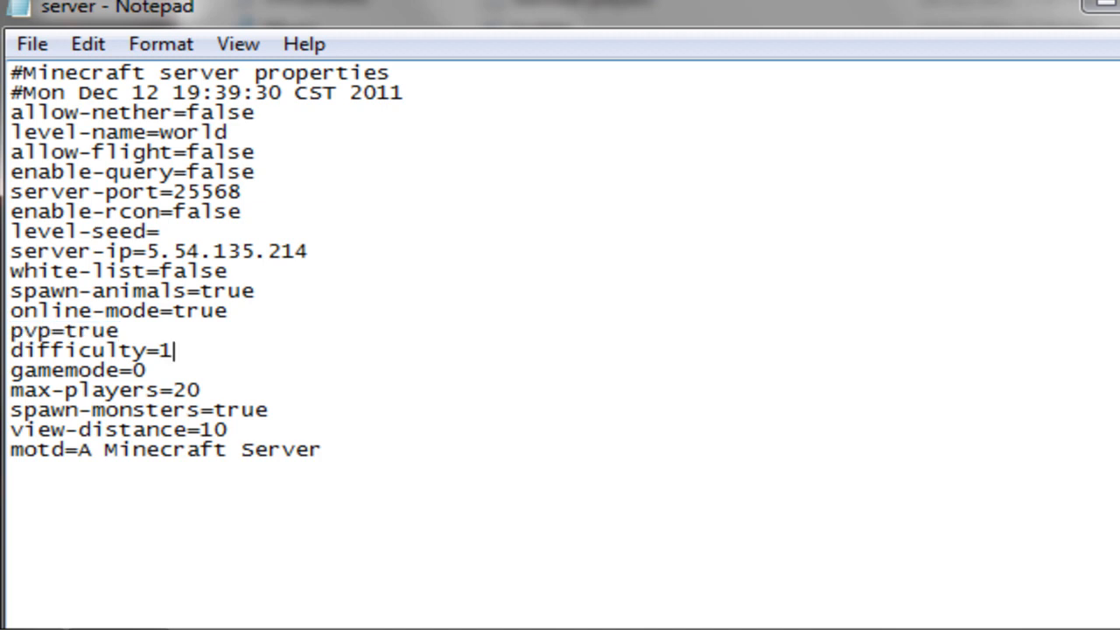
{"action": "left_click_drag", "start_coordinate": [147, 370], "coordinate": [10, 371]}
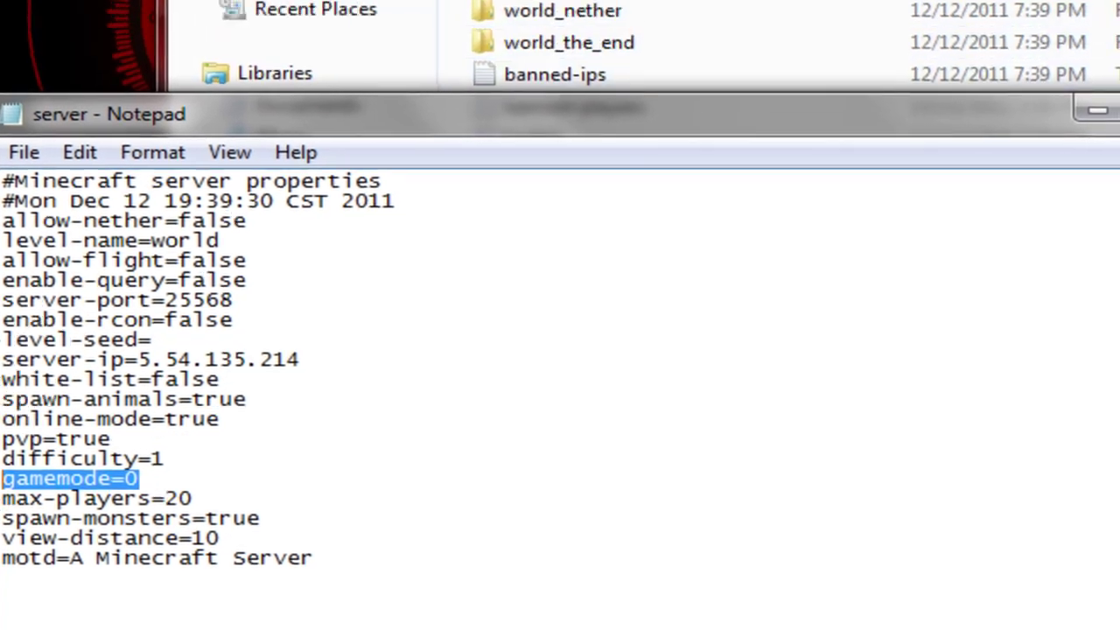
- Save and close server.properties, then launch the Start Server batch file
{"action": "key", "text": "alt+F4"}
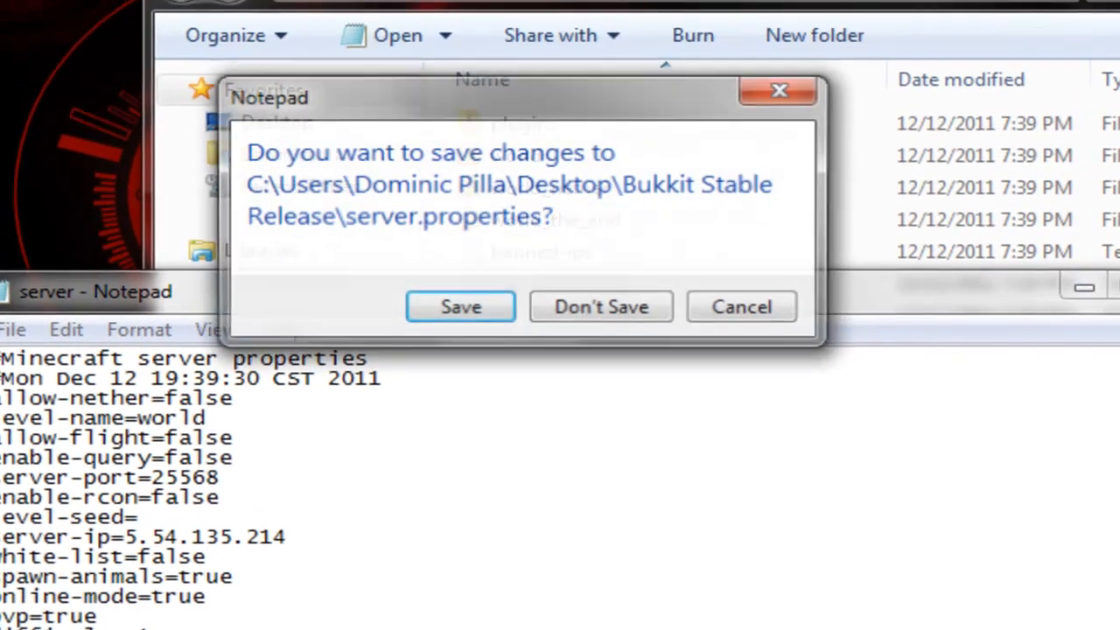
{"action": "left_click", "coordinate": [452, 310]}
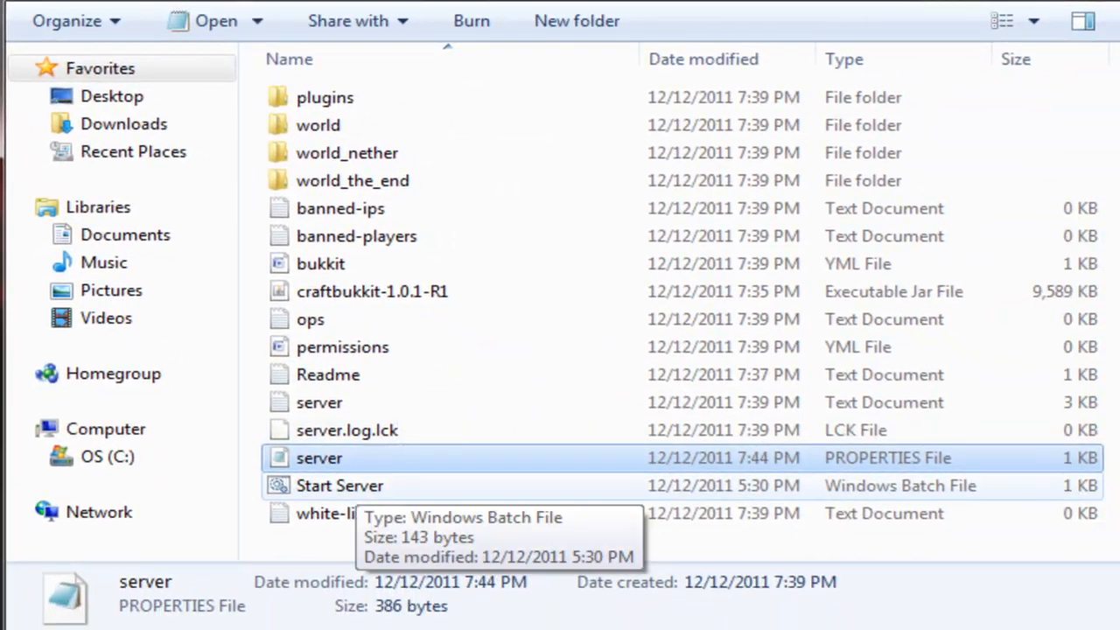
{"action": "double_click", "coordinate": [525, 567]}
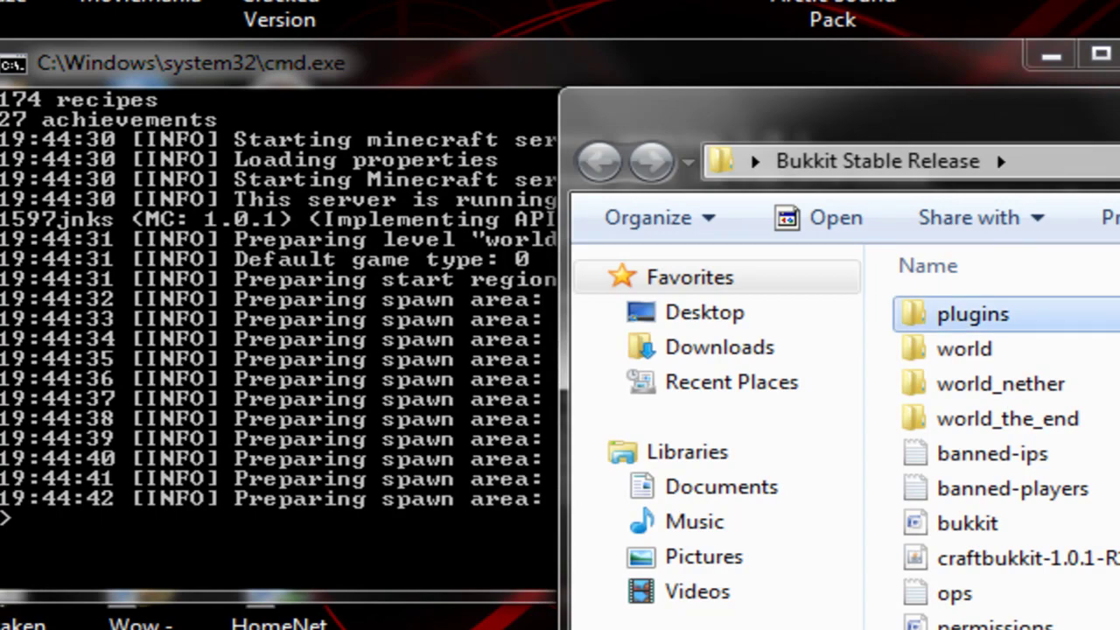
- Copy the four Essentials jars from the archive into the server's plugins folder
{"action": "double_click", "coordinate": [951, 312]}
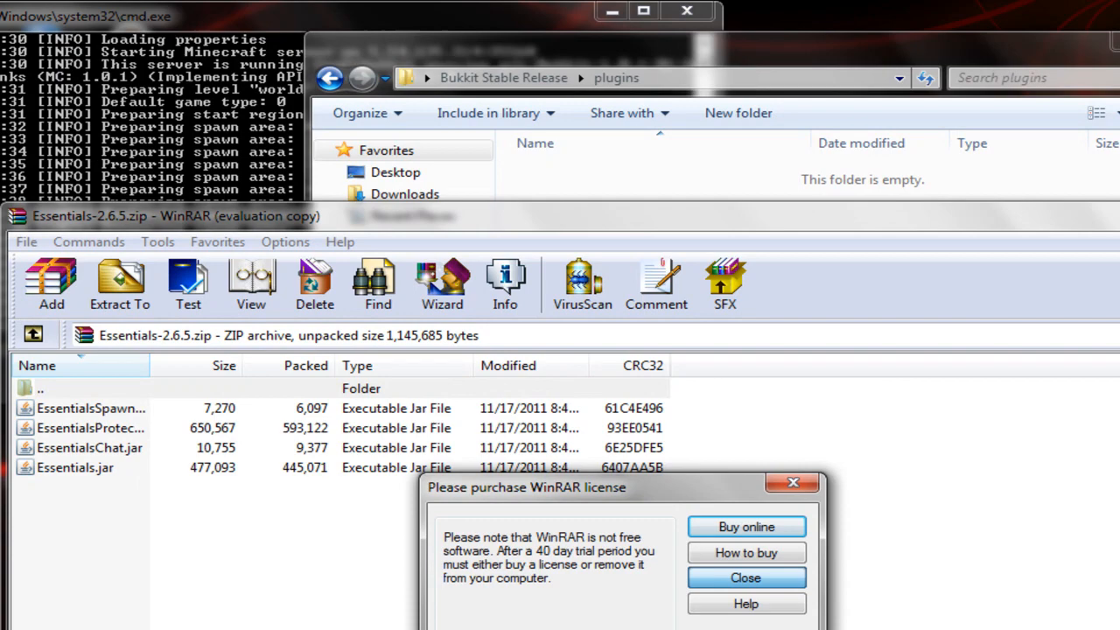
{"action": "left_click", "coordinate": [746, 578]}
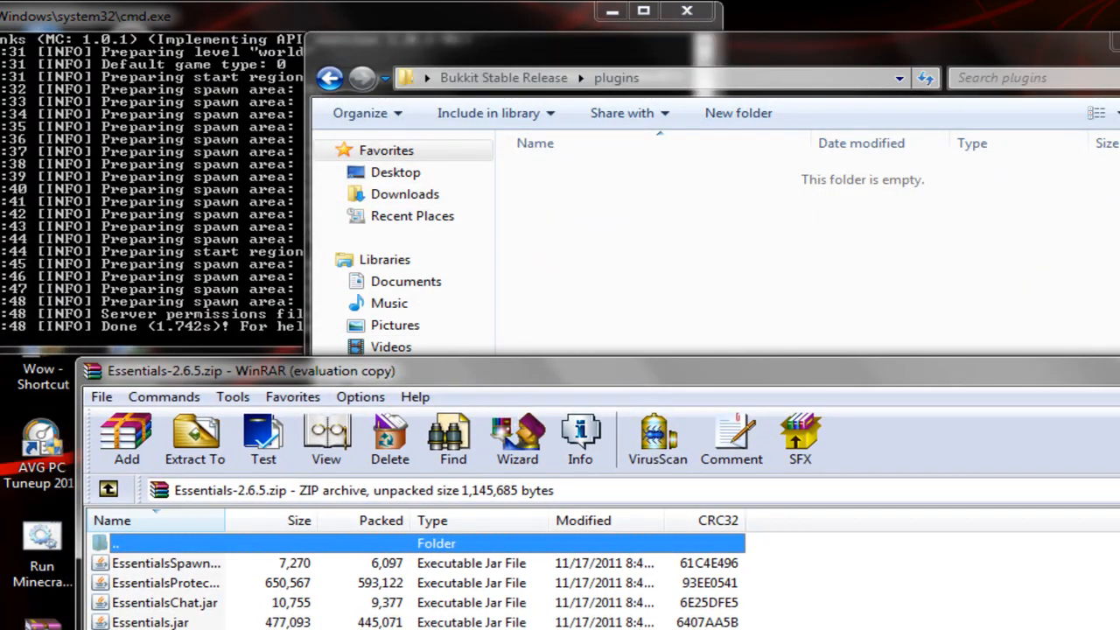
{"action": "key", "text": "ctrl+a"}
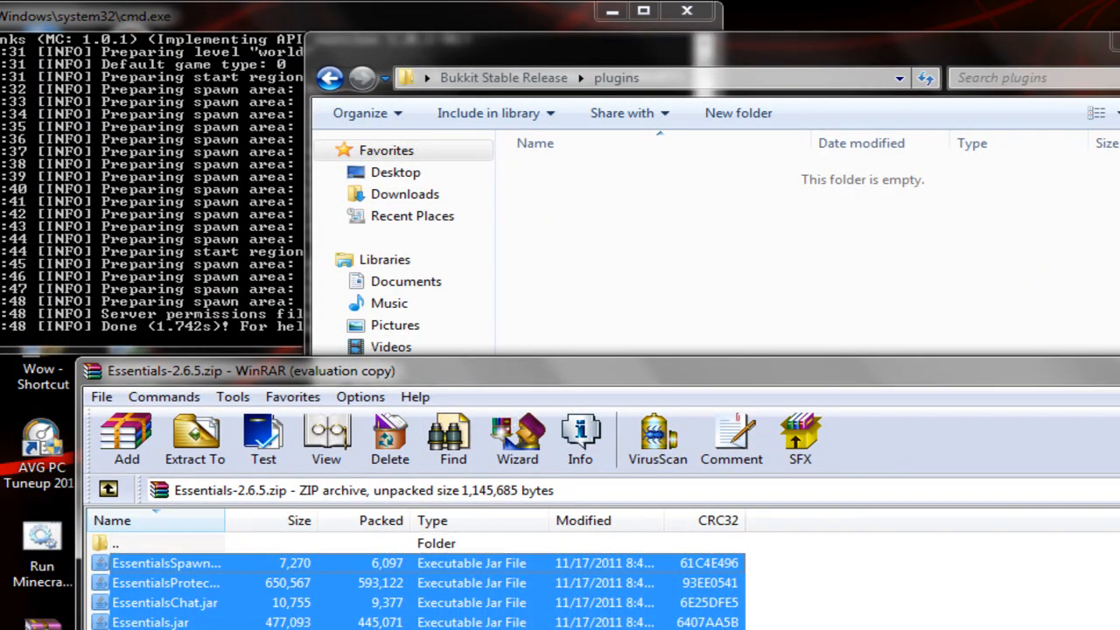
{"action": "left_click_drag", "start_coordinate": [158, 586], "coordinate": [788, 263]}
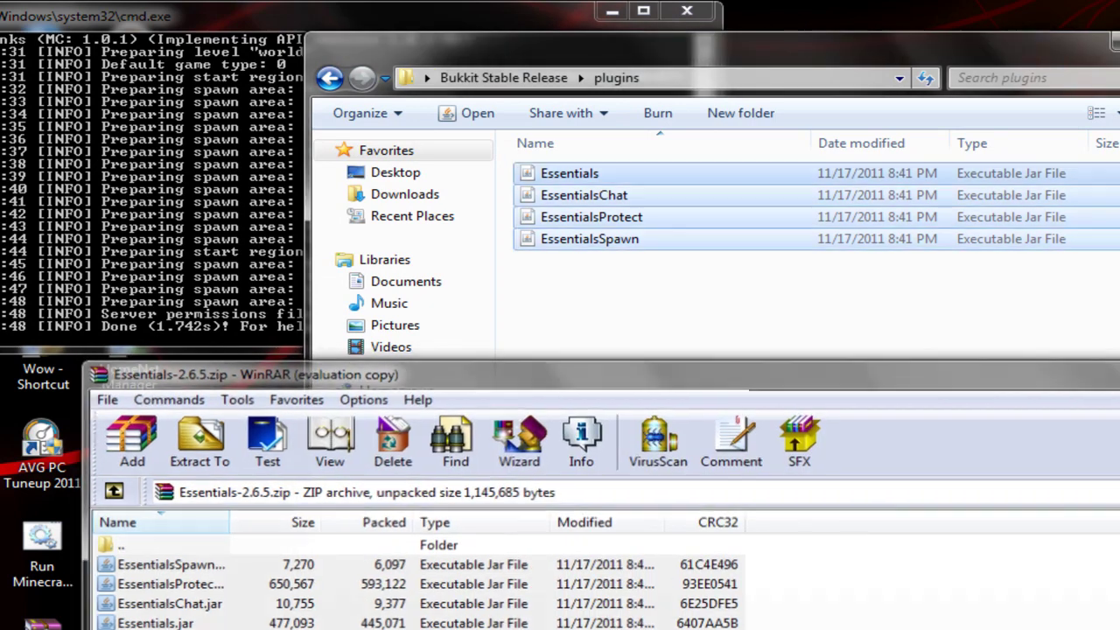
{"action": "left_click", "coordinate": [787, 394]}
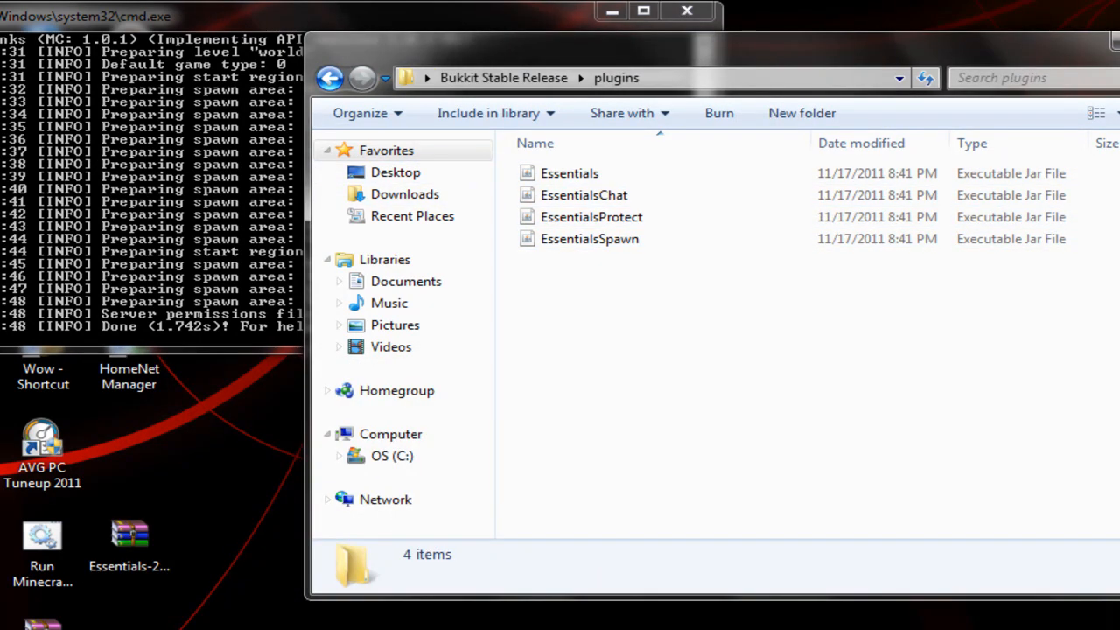
- Reload the server from its console so Essentials loads, then return to the plugins folder
{"action": "key", "text": "alt+Tab"}
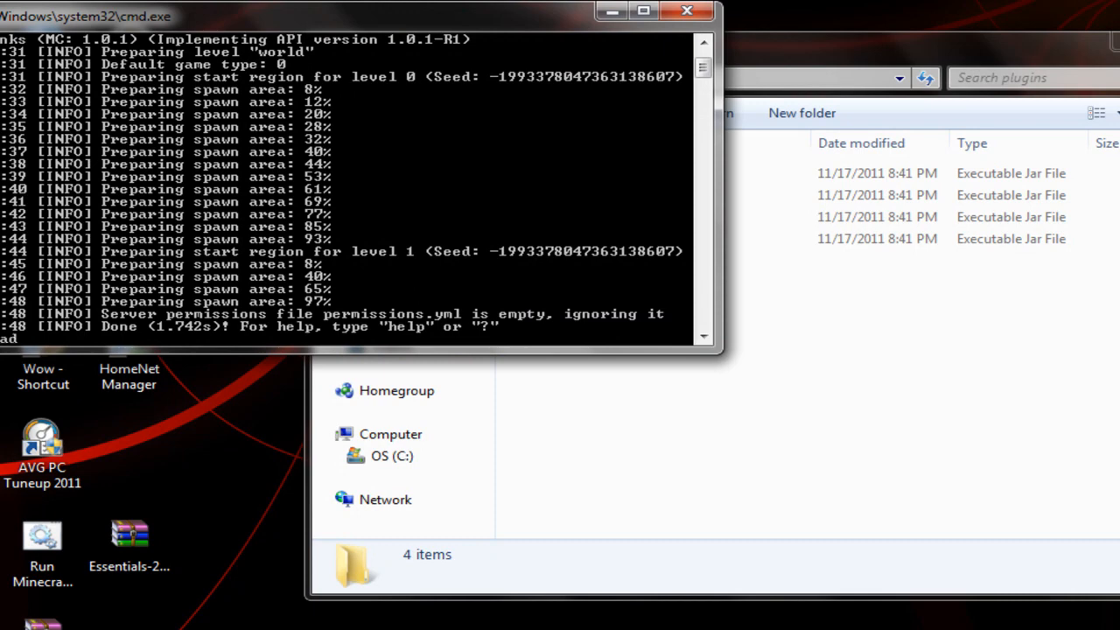
{"action": "key", "text": "Return"}
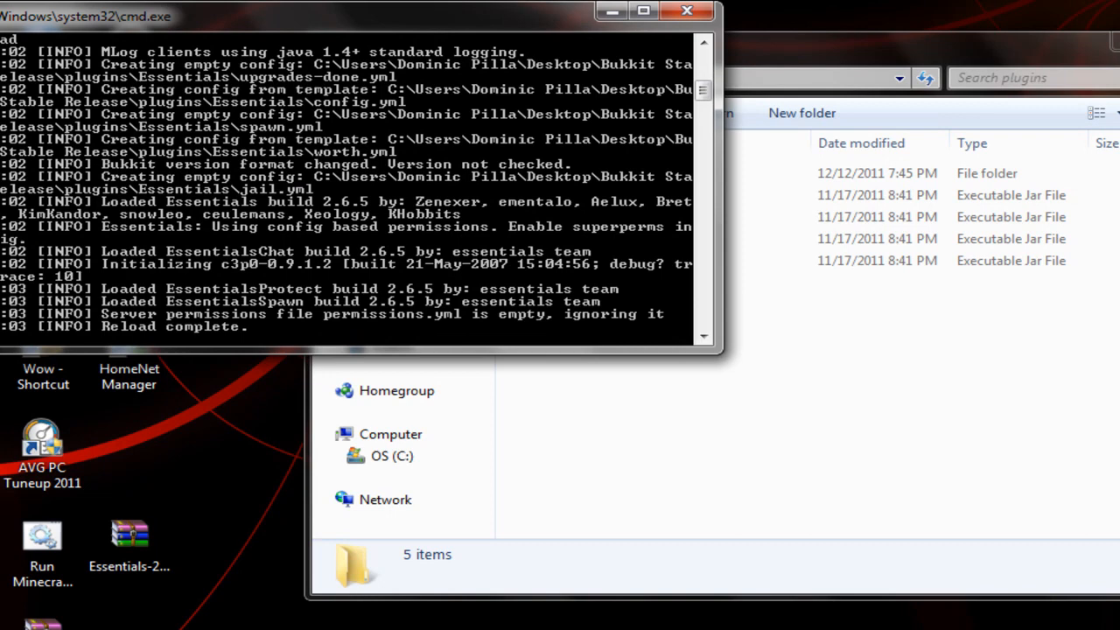
{"action": "left_click", "coordinate": [788, 350]}
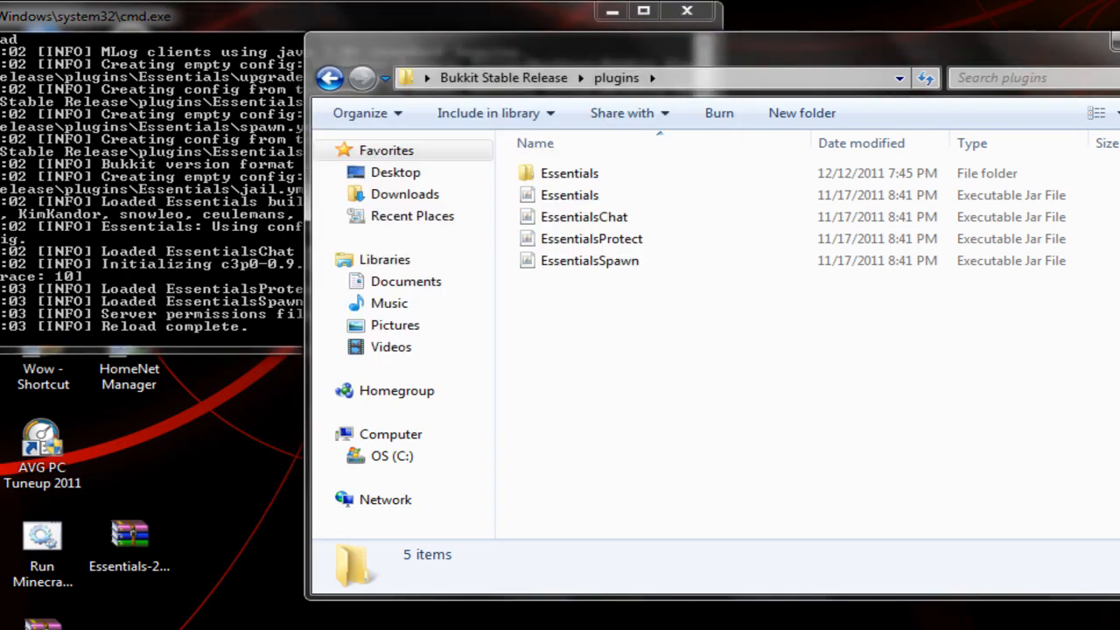
- Browse the generated Essentials config files and warps folder, then close the Explorer window
{"action": "double_click", "coordinate": [569, 173]}
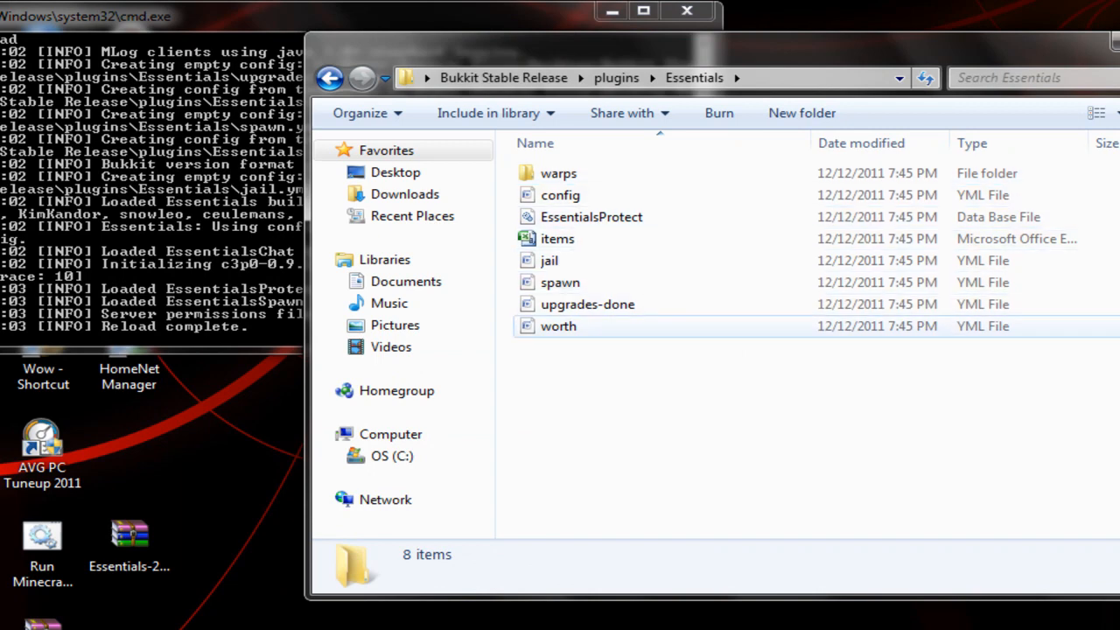
{"action": "left_click", "coordinate": [558, 326]}
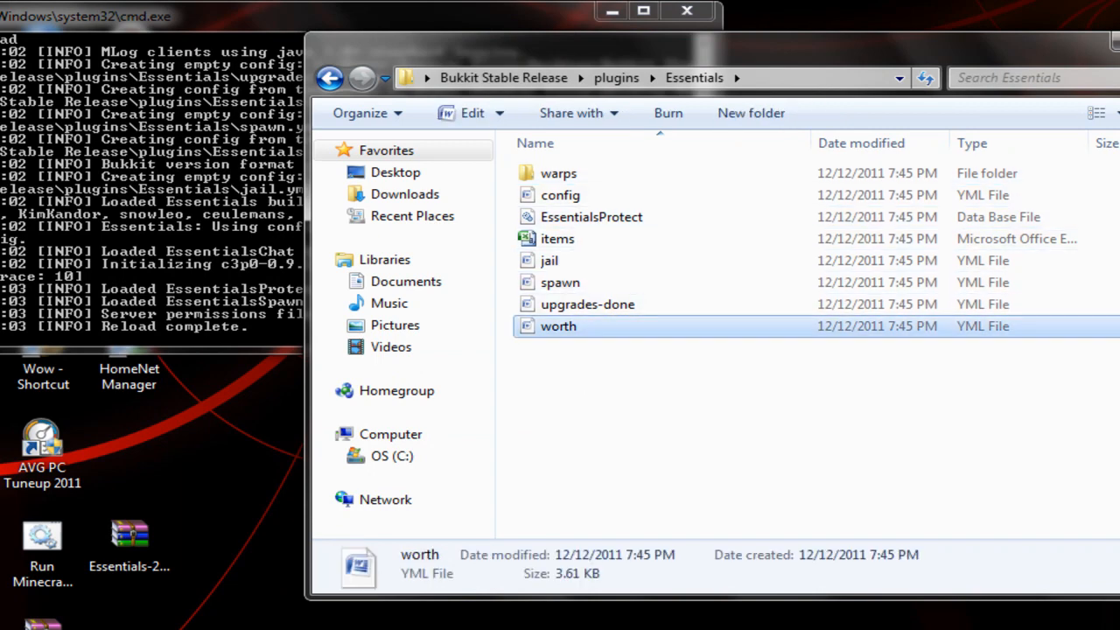
{"action": "left_click", "coordinate": [587, 304]}
{"action": "left_click", "coordinate": [560, 282]}
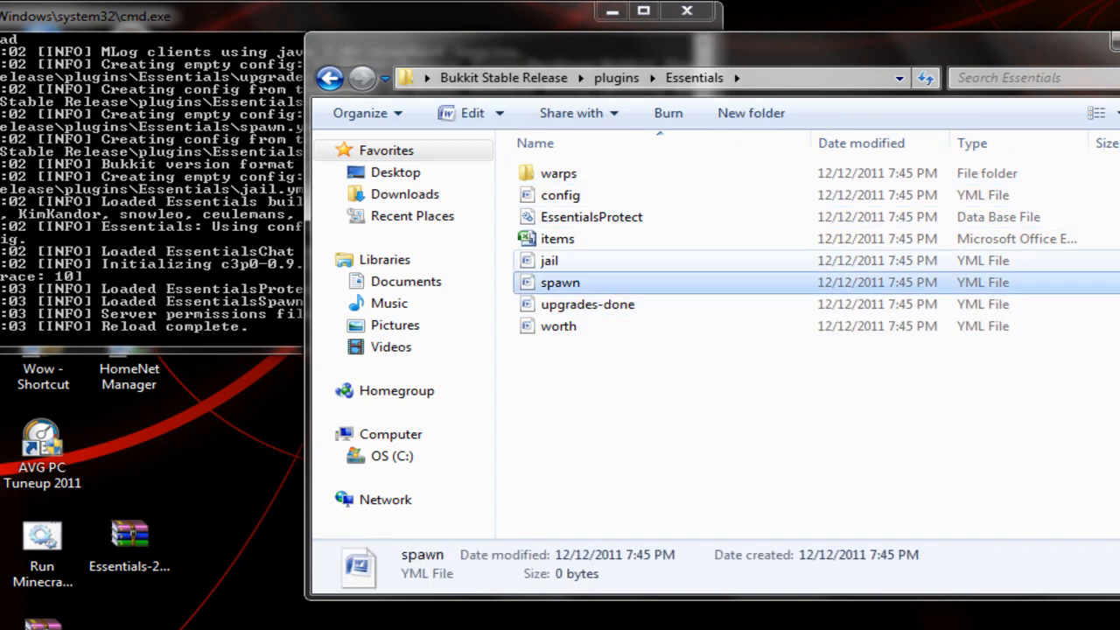
{"action": "left_click", "coordinate": [549, 259]}
{"action": "double_click", "coordinate": [559, 174]}
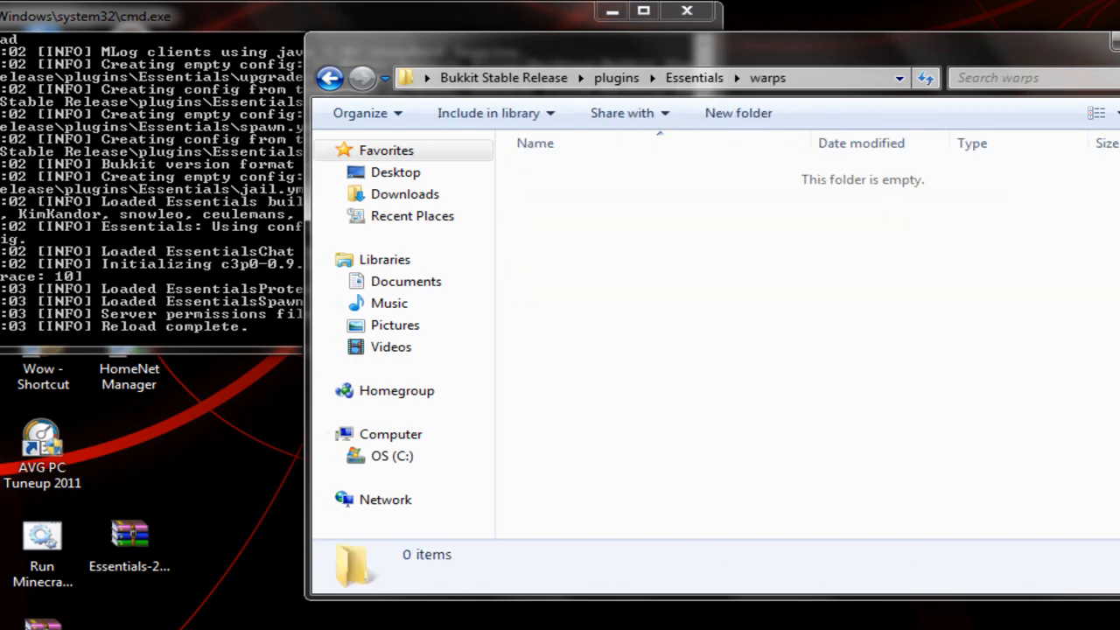
{"action": "left_click", "coordinate": [329, 78]}
{"action": "left_click", "coordinate": [1112, 42]}
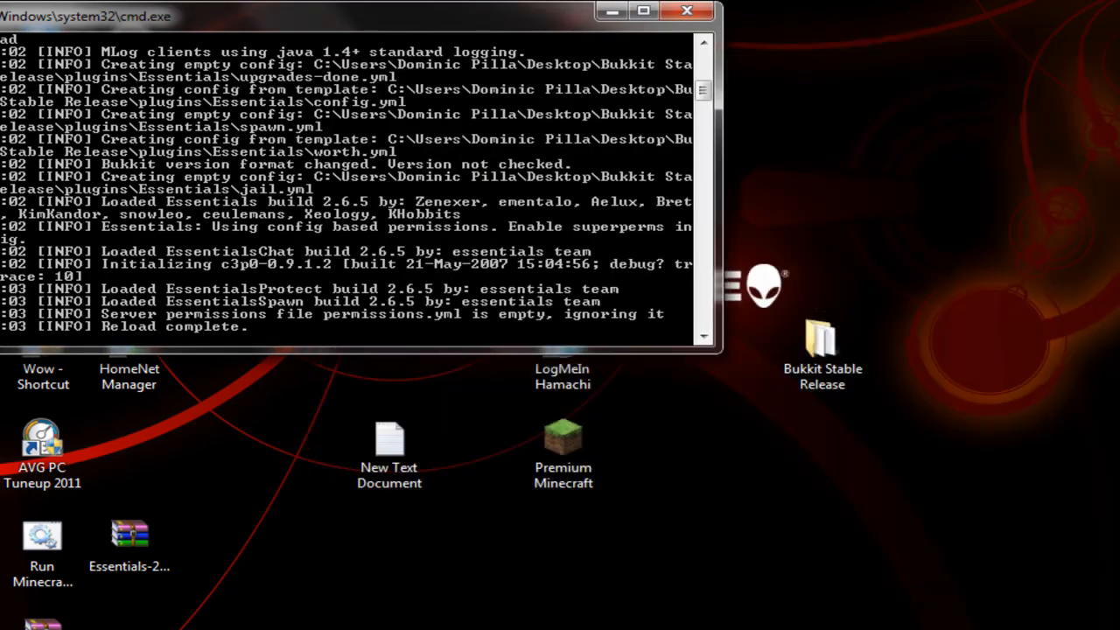
- Launch Premium Minecraft, log in, and direct-connect to 5.54.135.214:25568
{"action": "left_click", "coordinate": [611, 11]}
{"action": "left_click", "coordinate": [563, 454]}
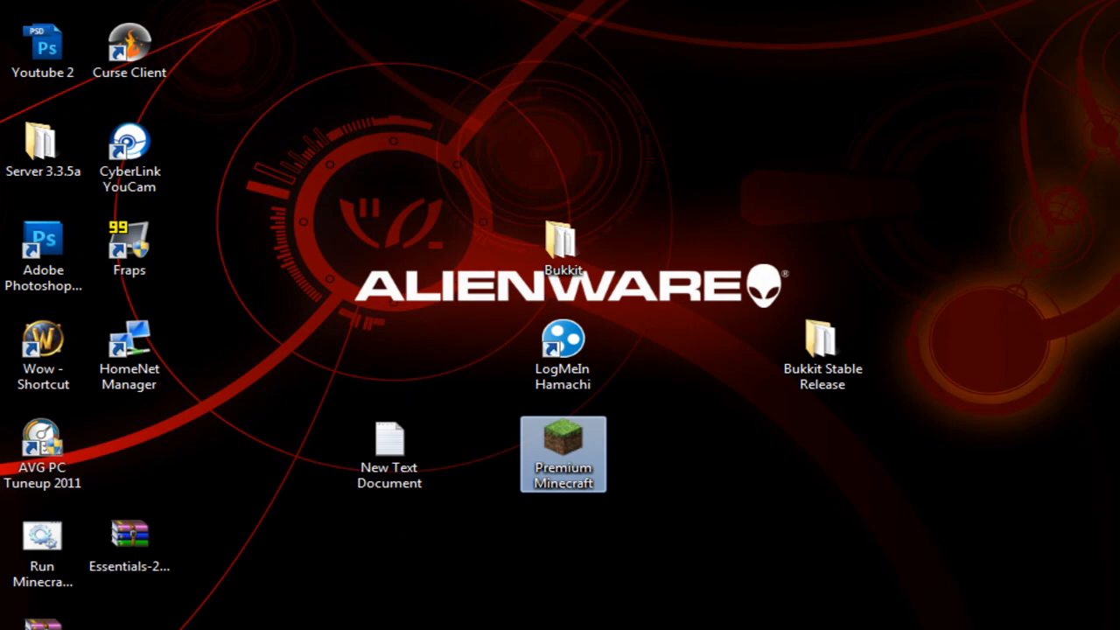
{"action": "double_click", "coordinate": [563, 454]}
{"action": "left_click", "coordinate": [1039, 544]}
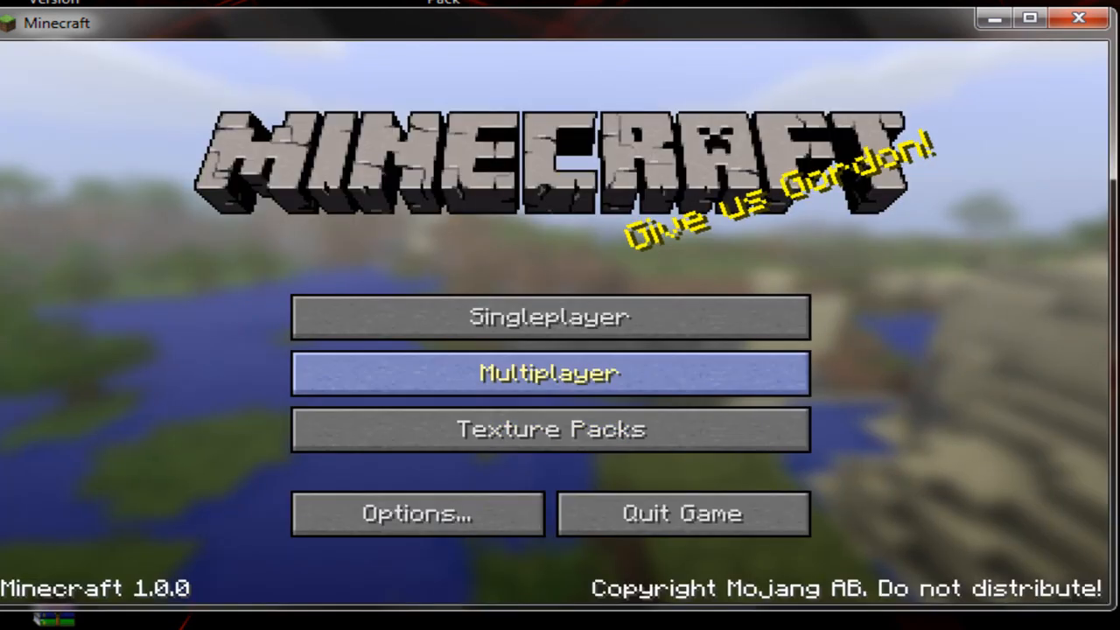
{"action": "left_click", "coordinate": [551, 374]}
{"action": "left_click", "coordinate": [550, 505]}
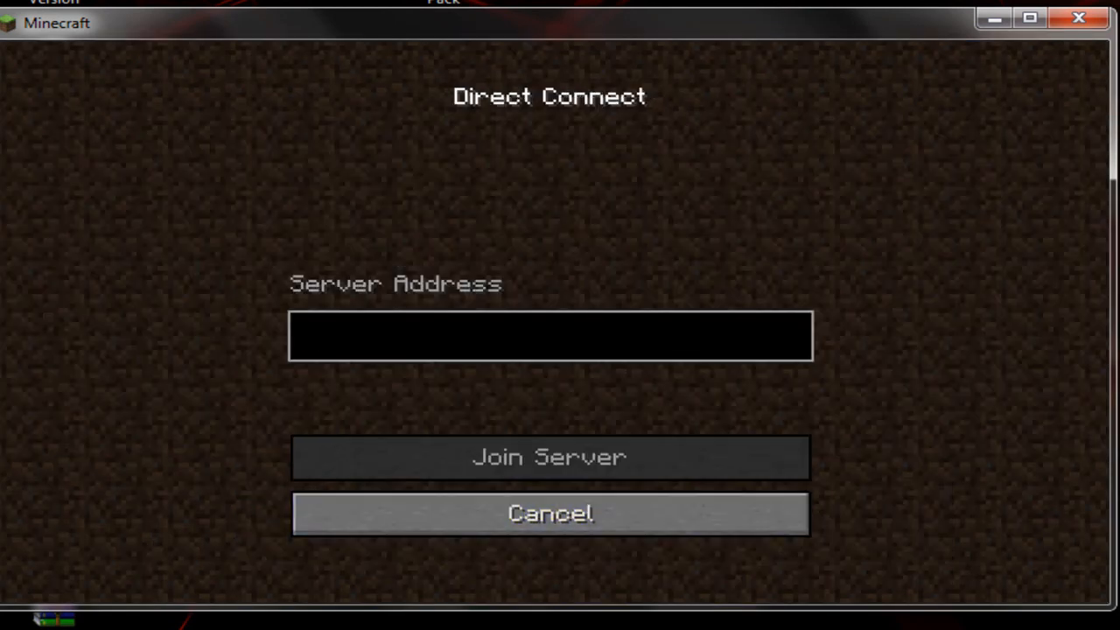
{"action": "type", "text": "5.54.135."}
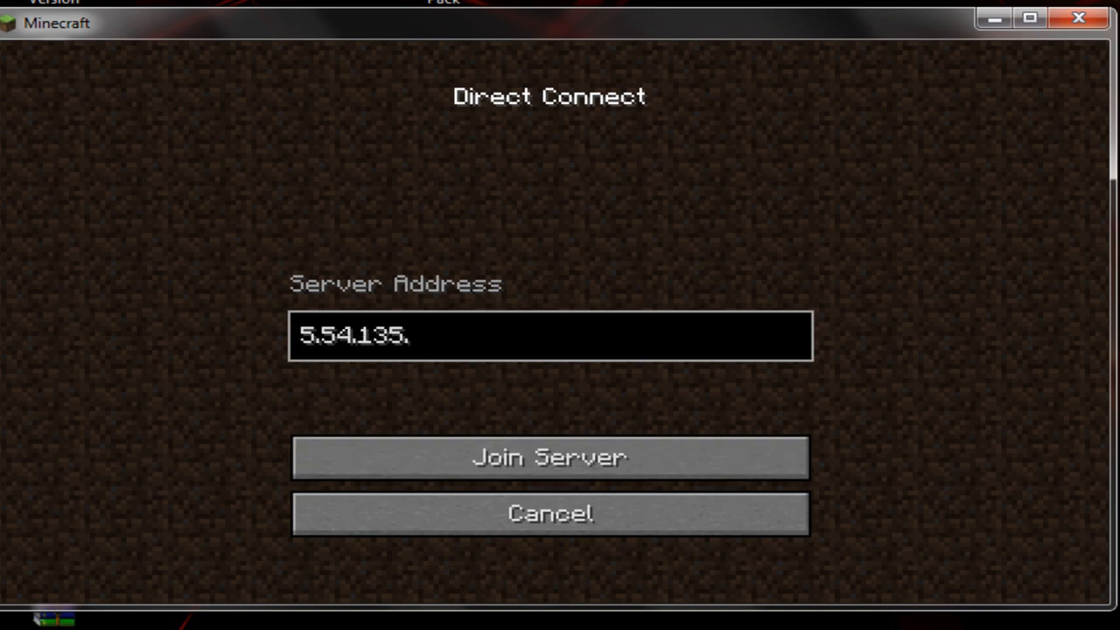
{"action": "type", "text": "214:25568"}
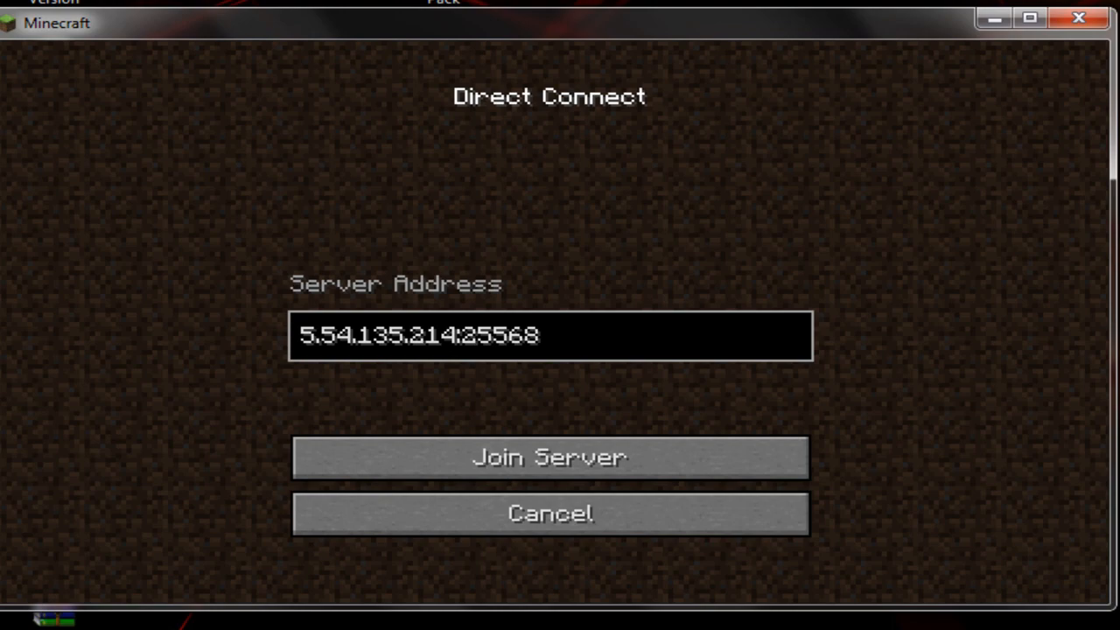
{"action": "key", "text": "Return"}
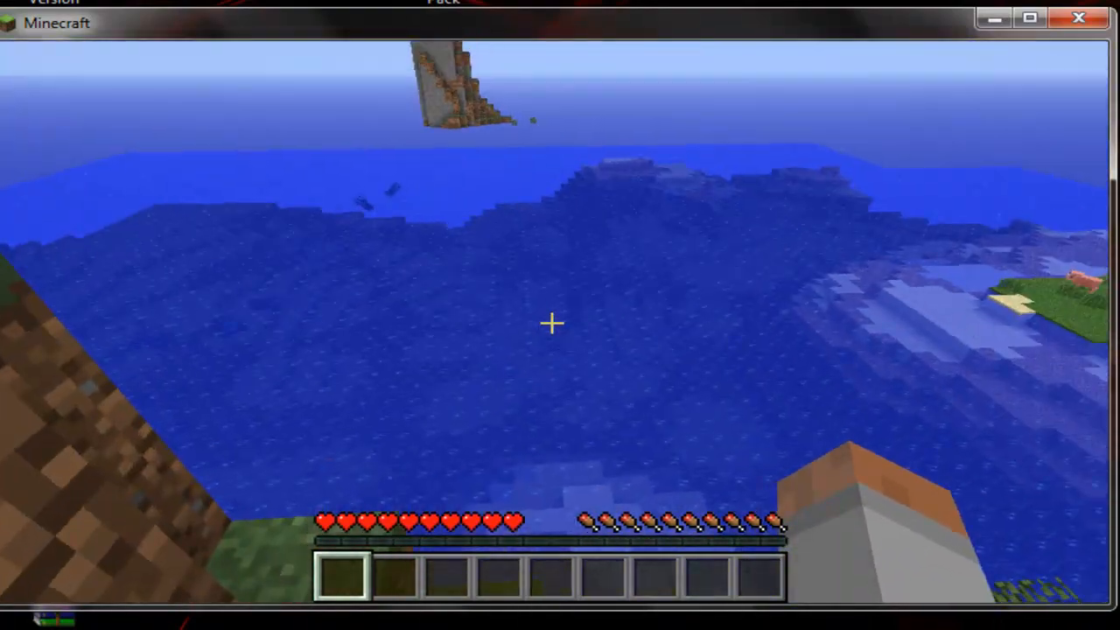
- Pause the game, op ForsakenRealmz from the server console, and resume playing
{"action": "key", "text": "e"}
{"action": "key", "text": "e"}
{"action": "key", "text": "t"}
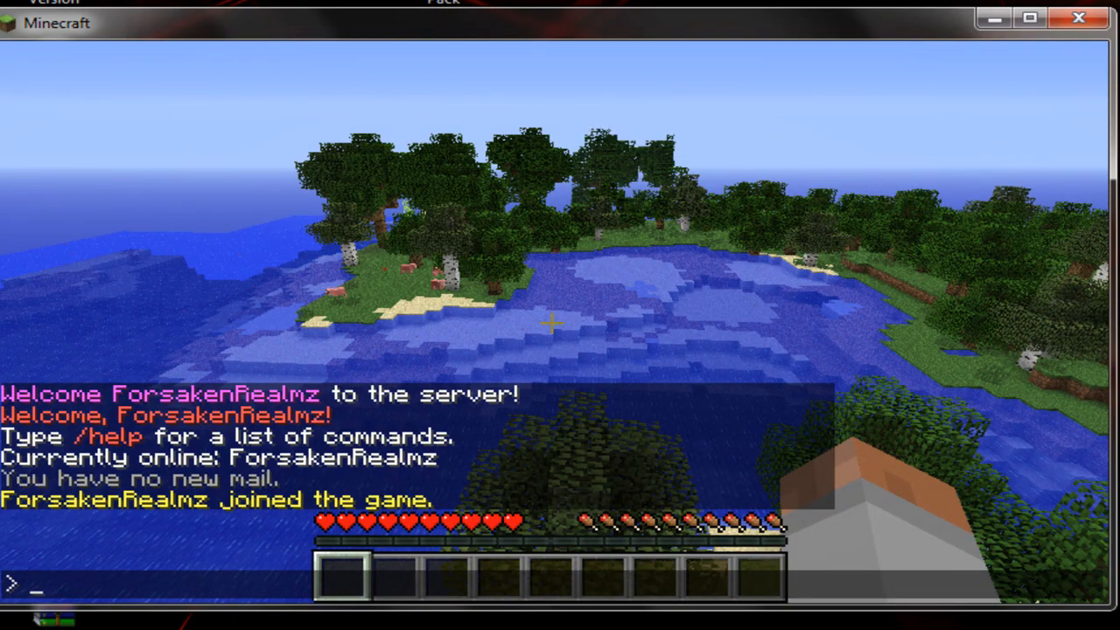
{"action": "key", "text": "Escape"}
{"action": "key", "text": "Escape"}
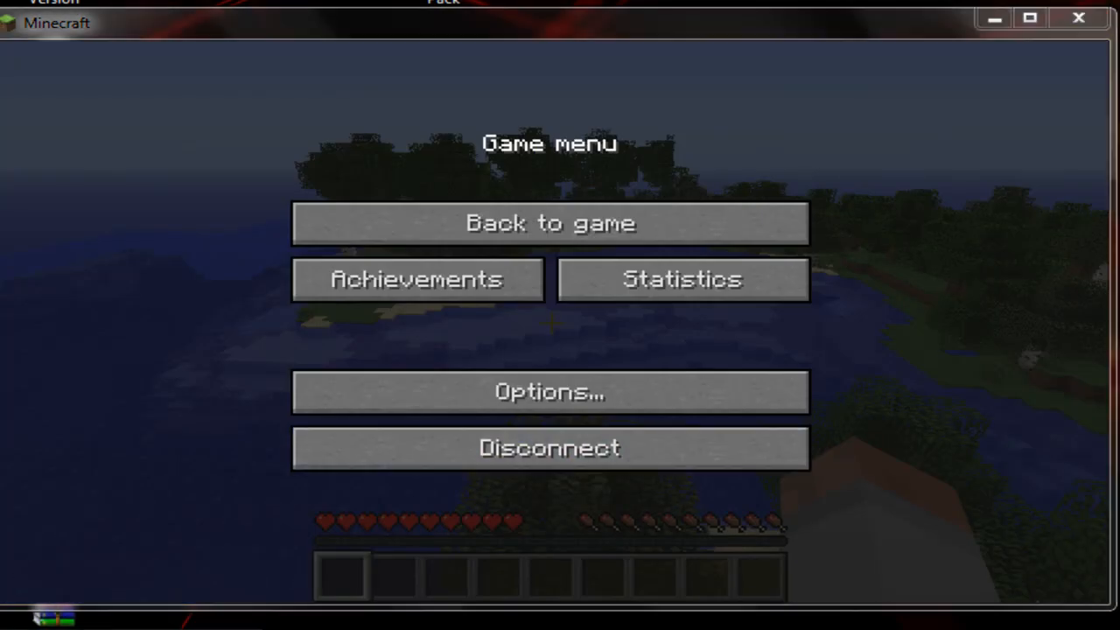
{"action": "key", "text": "alt+Tab"}
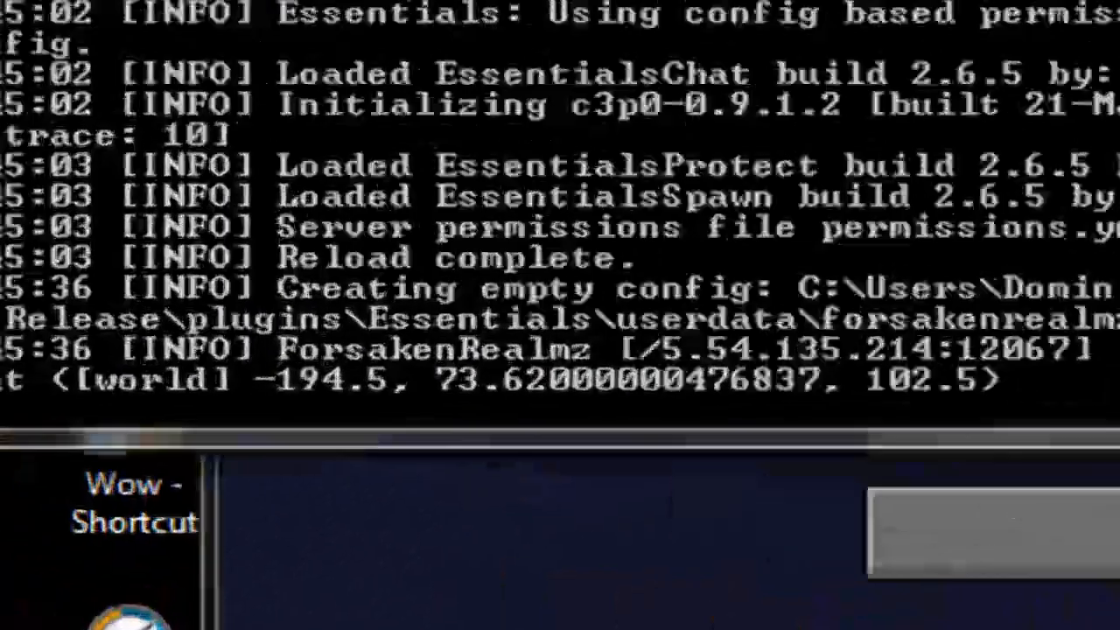
{"action": "type", "text": "op for"}
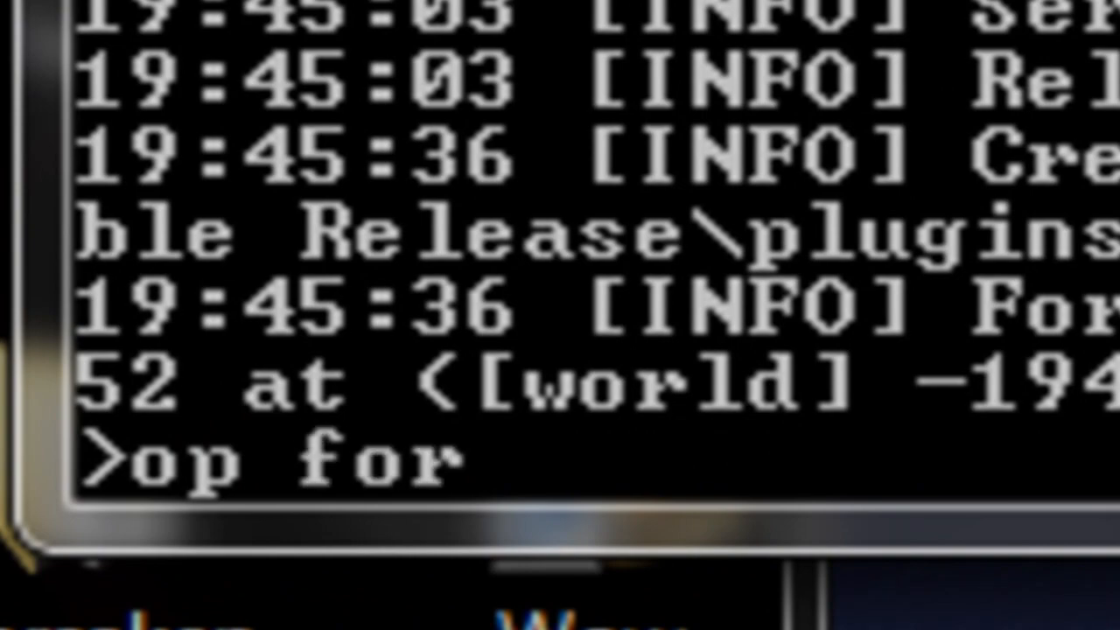
{"action": "type", "text": "sakenrealmz"}
{"action": "key", "text": "Return"}
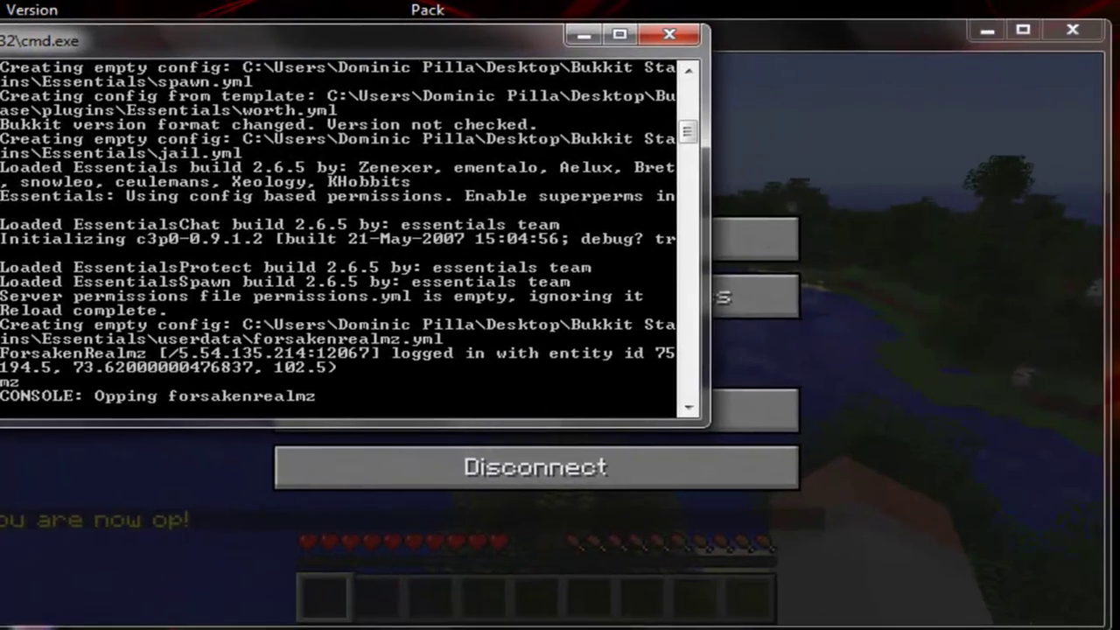
{"action": "left_click", "coordinate": [682, 26]}
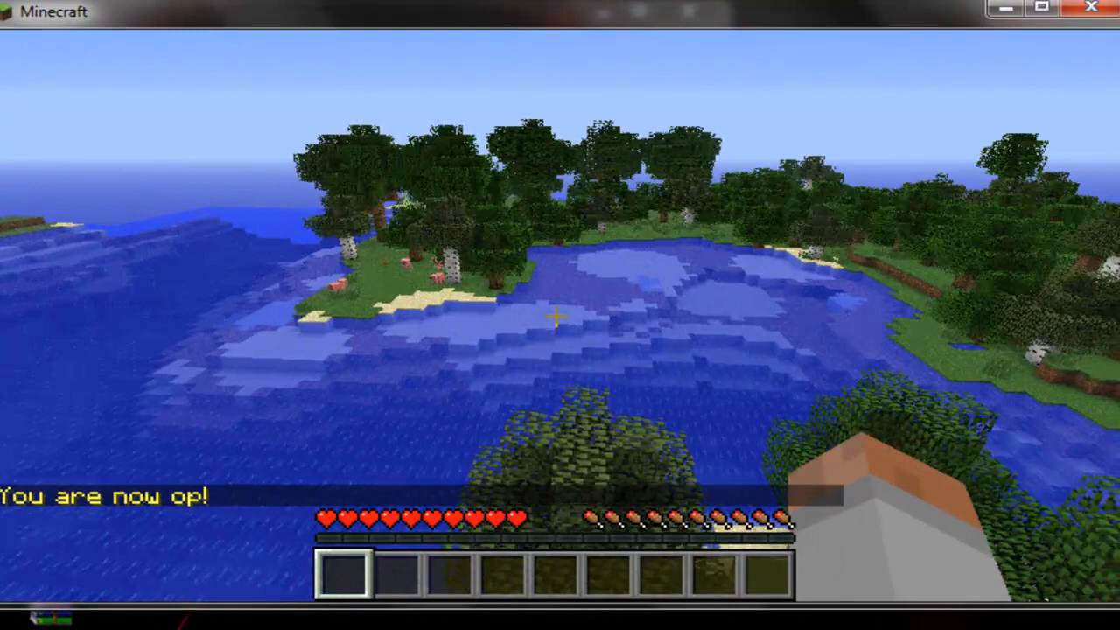
{"action": "type", "text": "t/gamemode f"}
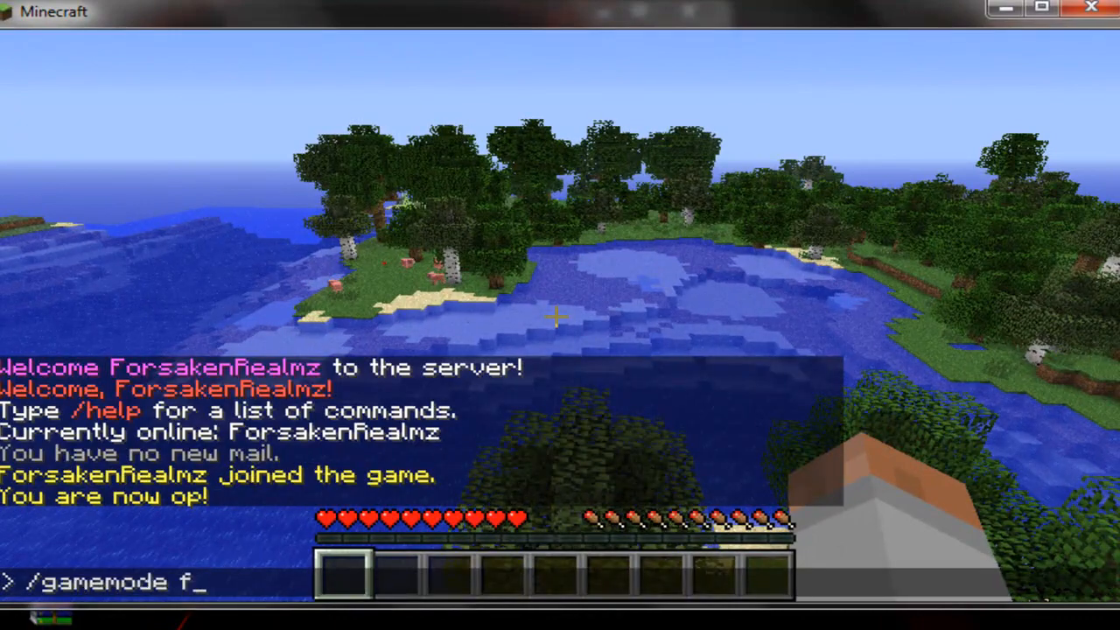
{"action": "type", "text": "orsakenrealmz 1"}
- Run the /gamemode 1 command for your player and browse the creative item selection
{"action": "key", "text": "Return"}
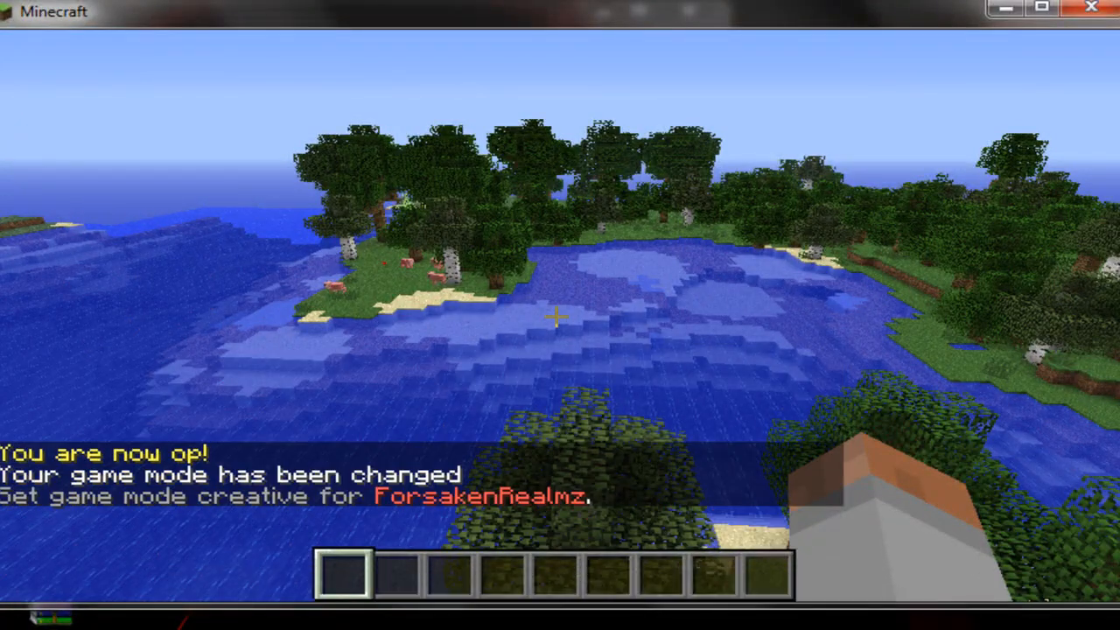
{"action": "key", "text": "e"}
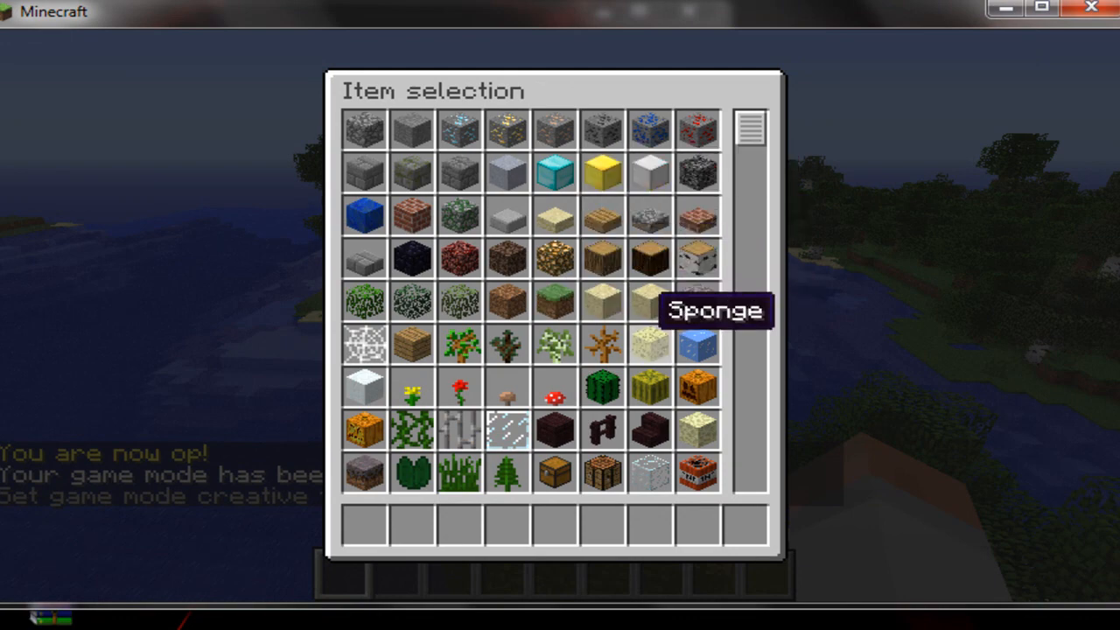
{"action": "scroll", "coordinate": [648, 302], "scroll_direction": "down", "scroll_amount": 3}
{"action": "scroll", "coordinate": [648, 297], "scroll_direction": "down", "scroll_amount": 3}
{"action": "scroll", "coordinate": [650, 300], "scroll_direction": "down", "scroll_amount": 2}
{"action": "scroll", "coordinate": [649, 289], "scroll_direction": "down", "scroll_amount": 3}
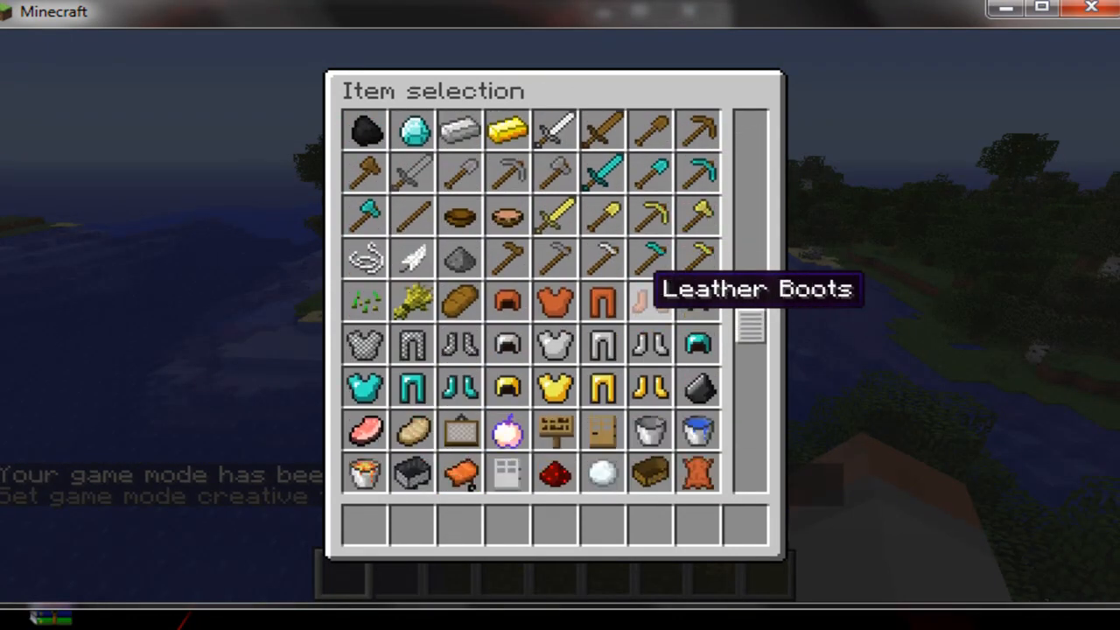
{"action": "scroll", "coordinate": [650, 289], "scroll_direction": "down", "scroll_amount": 3}
{"action": "scroll", "coordinate": [649, 293], "scroll_direction": "down", "scroll_amount": 2}
{"action": "scroll", "coordinate": [648, 297], "scroll_direction": "down", "scroll_amount": 3}
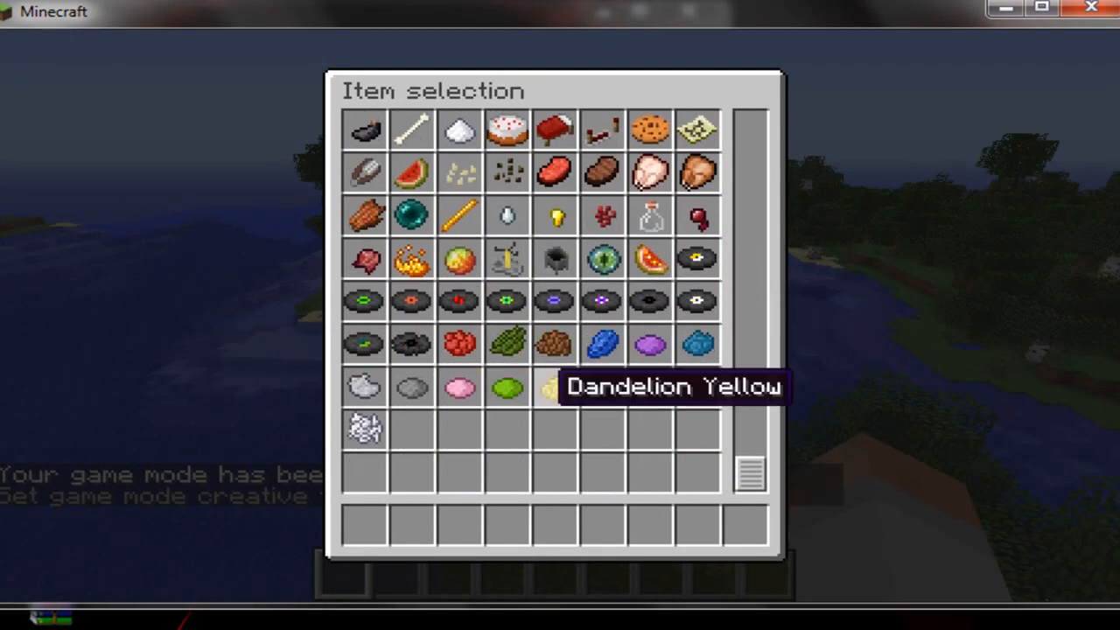
{"action": "scroll", "coordinate": [630, 377], "scroll_direction": "up", "scroll_amount": 2}
{"action": "scroll", "coordinate": [631, 385], "scroll_direction": "up", "scroll_amount": 3}
{"action": "scroll", "coordinate": [630, 389], "scroll_direction": "up", "scroll_amount": 2}
{"action": "scroll", "coordinate": [630, 385], "scroll_direction": "up", "scroll_amount": 3}
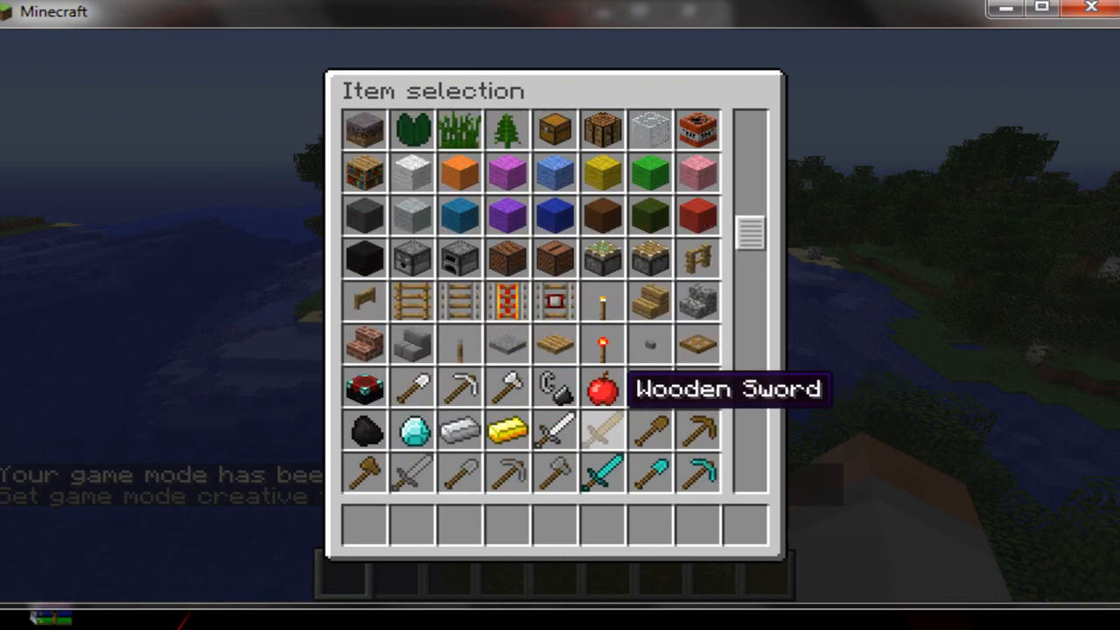
{"action": "scroll", "coordinate": [630, 385], "scroll_direction": "up", "scroll_amount": 2}
{"action": "scroll", "coordinate": [630, 385], "scroll_direction": "up", "scroll_amount": 2}
{"action": "scroll", "coordinate": [631, 385], "scroll_direction": "up", "scroll_amount": 2}
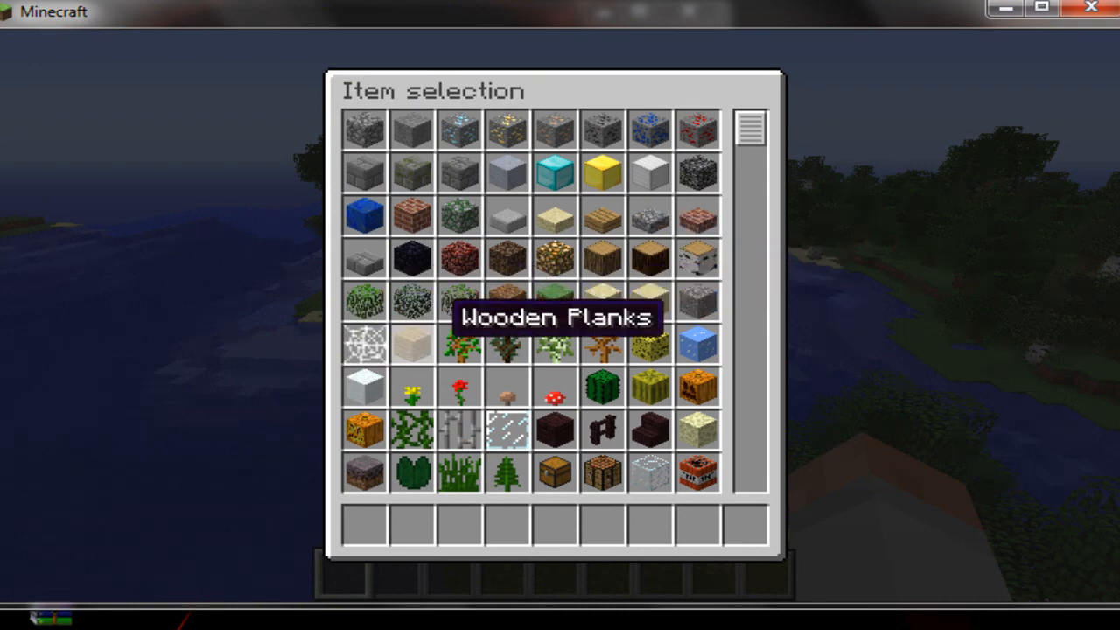
{"action": "scroll", "coordinate": [626, 313], "scroll_direction": "down", "scroll_amount": 3}
{"action": "scroll", "coordinate": [647, 289], "scroll_direction": "down", "scroll_amount": 2}
{"action": "scroll", "coordinate": [647, 271], "scroll_direction": "down", "scroll_amount": 2}
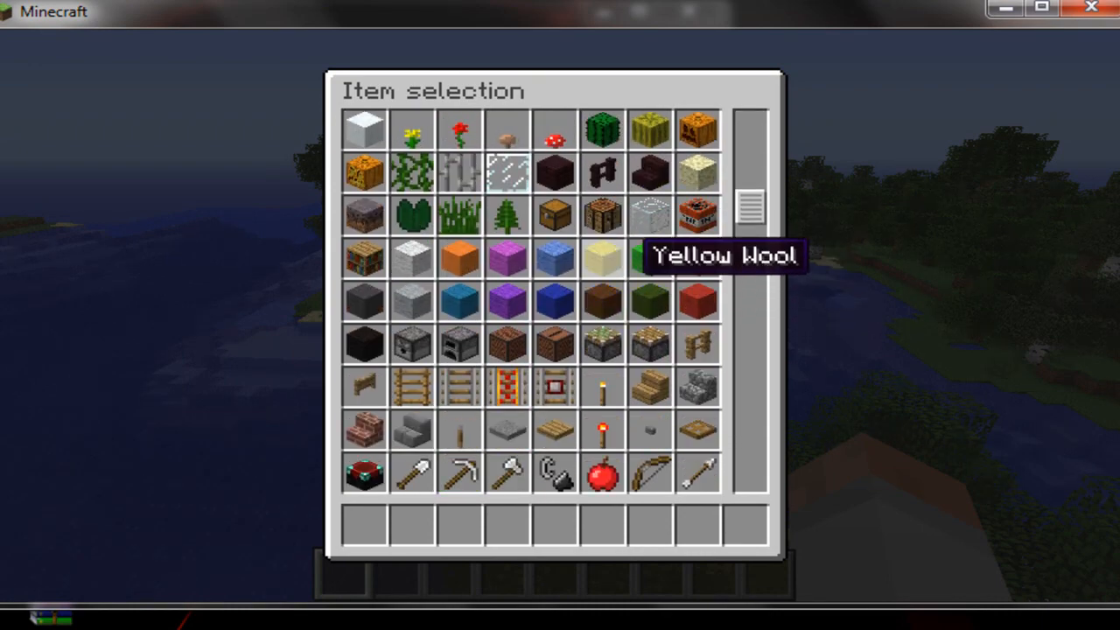
{"action": "scroll", "coordinate": [647, 263], "scroll_direction": "down", "scroll_amount": 1}
{"action": "key", "text": "Escape"}
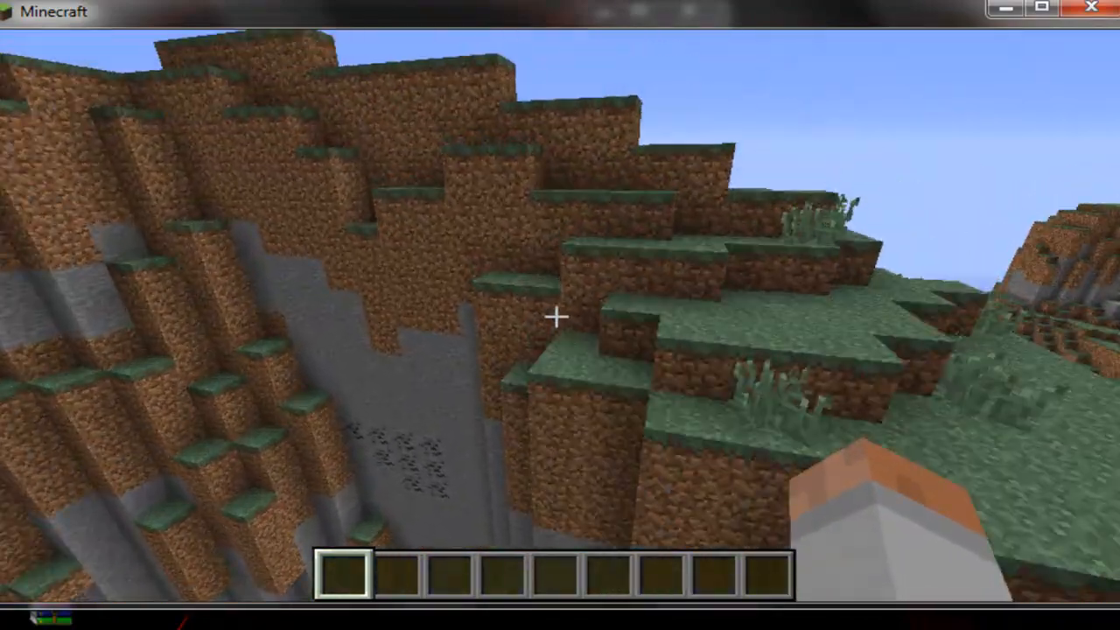
- Bring up the game menu after looking around the terrain
{"action": "key", "text": "Escape"}
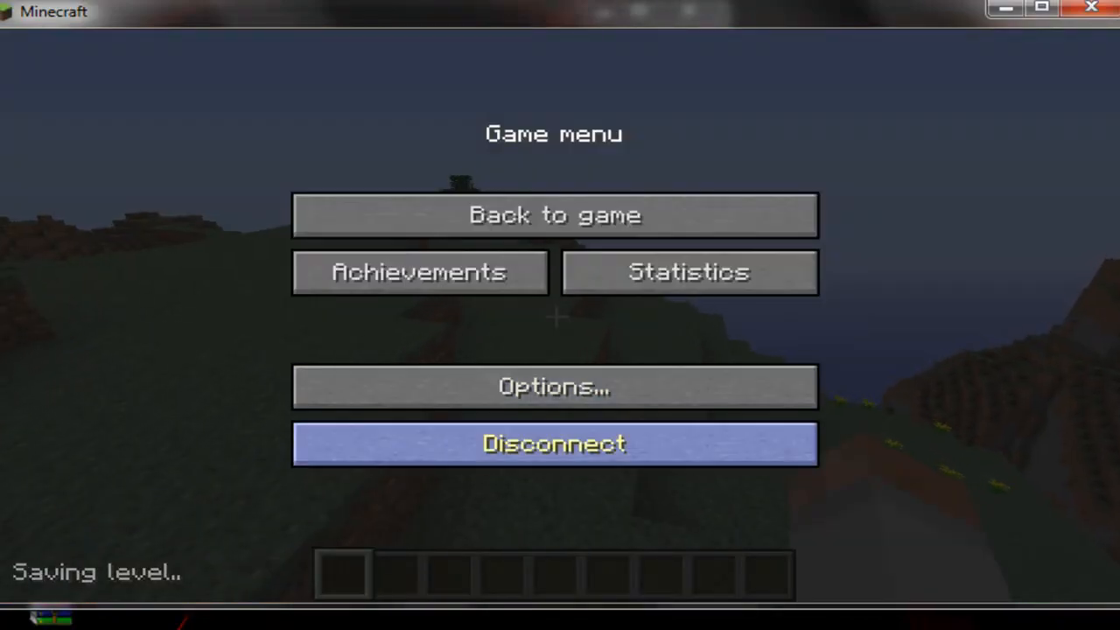